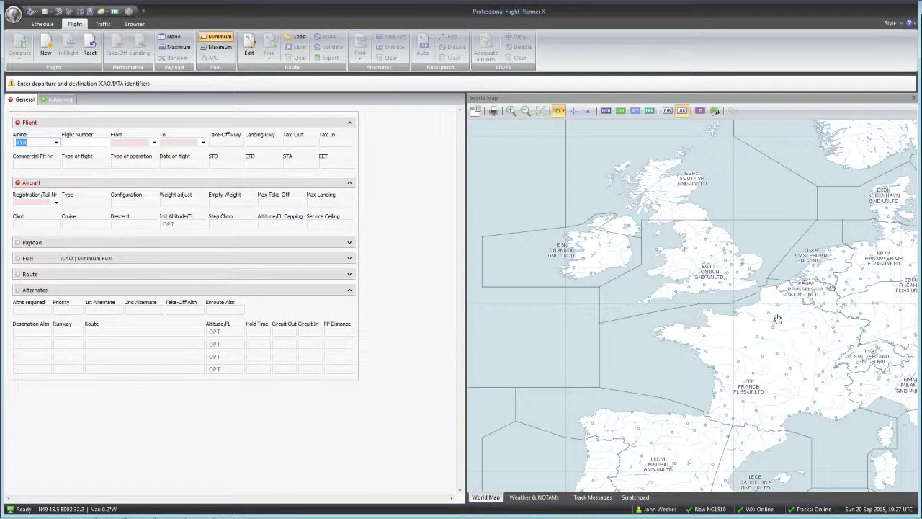
# Step: Locate the New York area airports on the map and set the flight from LFPO to KEWR
pyautogui.scroll(-3, 774, 312)
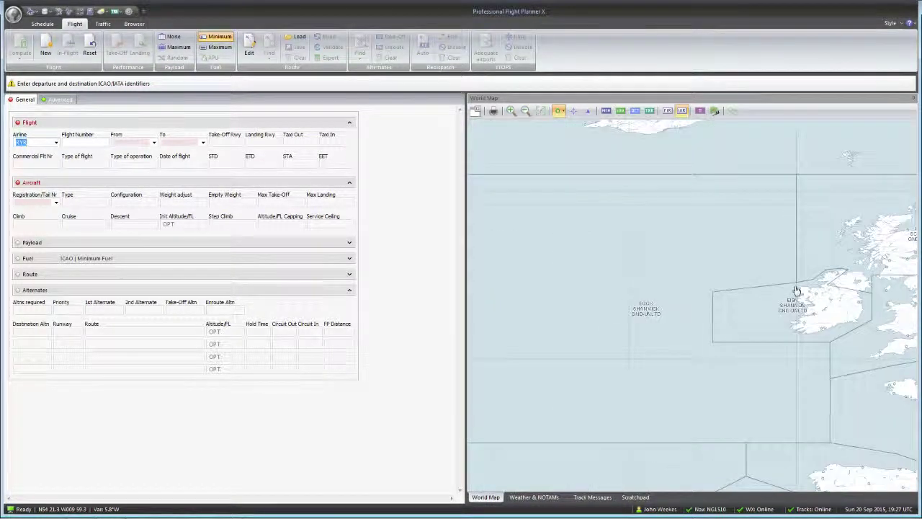
pyautogui.moveTo(700, 303)
pyautogui.mouseDown()
pyautogui.moveTo(668, 325)
pyautogui.moveTo(713, 305)
pyautogui.mouseUp()
pyautogui.moveTo(540, 332); pyautogui.dragTo(630, 290)
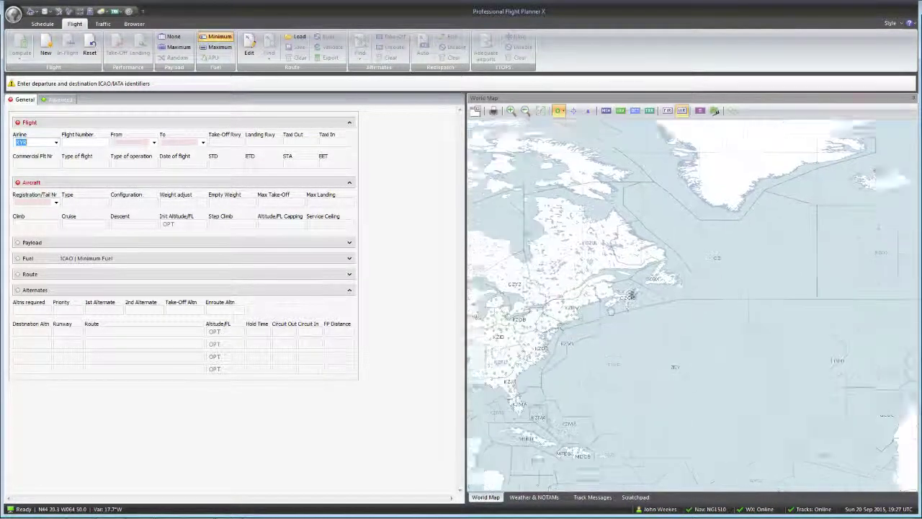
pyautogui.moveTo(555, 303); pyautogui.dragTo(618, 318)
pyautogui.scroll(5, 618, 318)
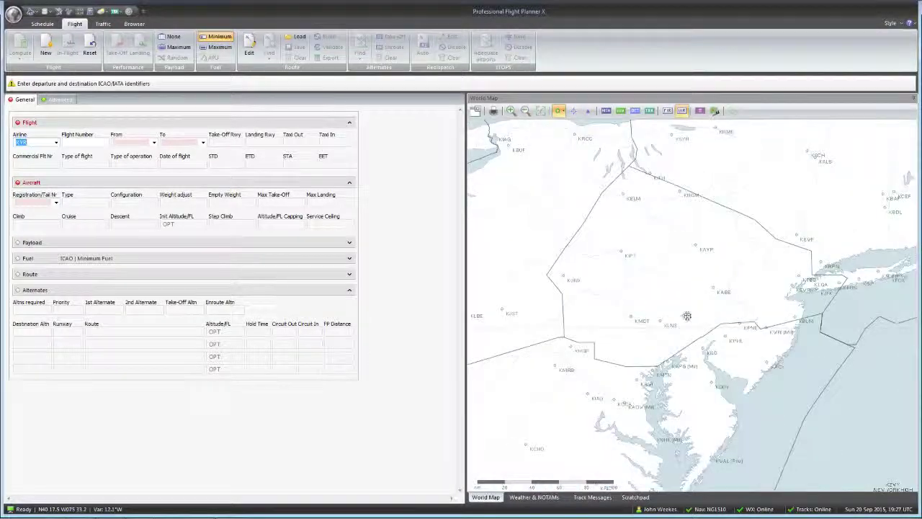
pyautogui.scroll(3, 707, 301)
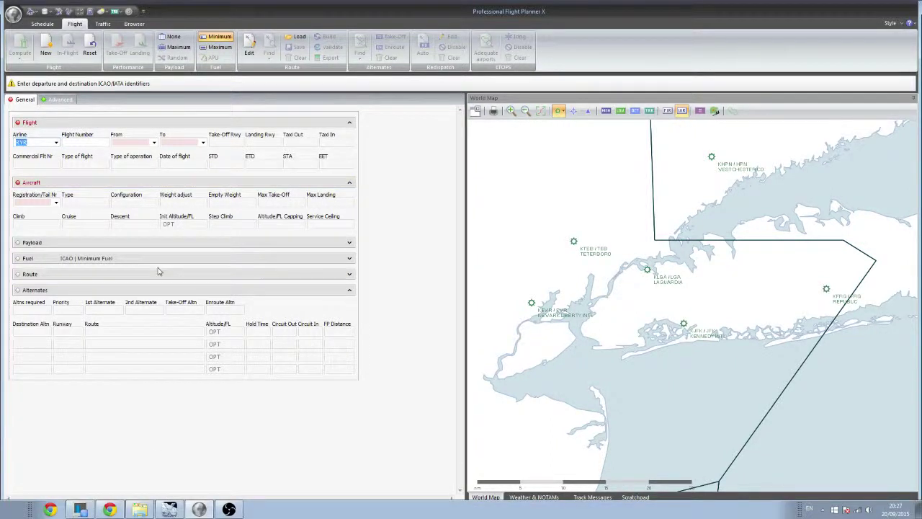
pyautogui.click(143, 144)
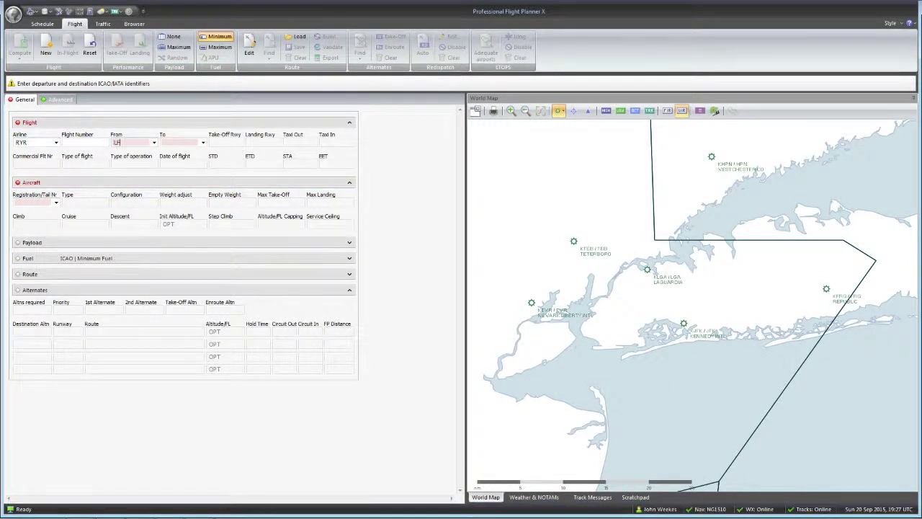
pyautogui.click(167, 142)
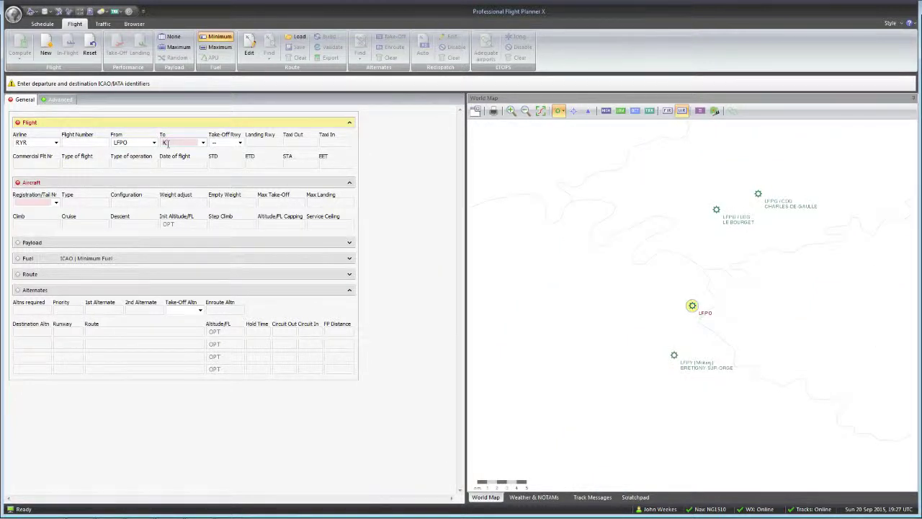
pyautogui.press('Return')
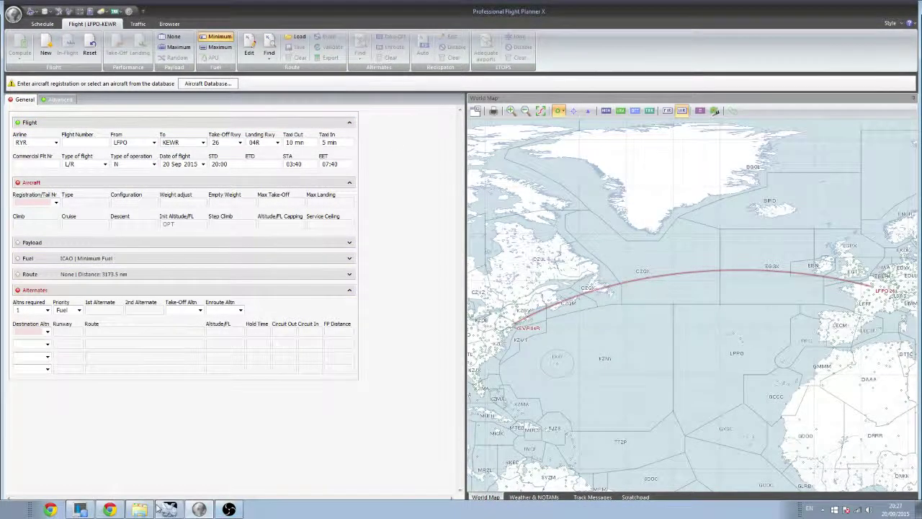
# Step: Check the aircraft's registration from an external view in the X-System simulator, and return to Professional Flight Planner X
pyautogui.click(168, 509)
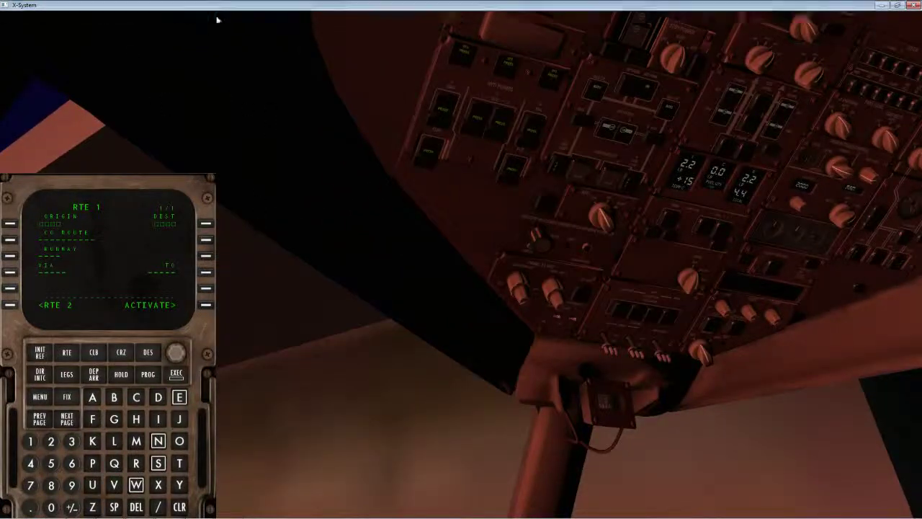
pyautogui.click(217, 16)
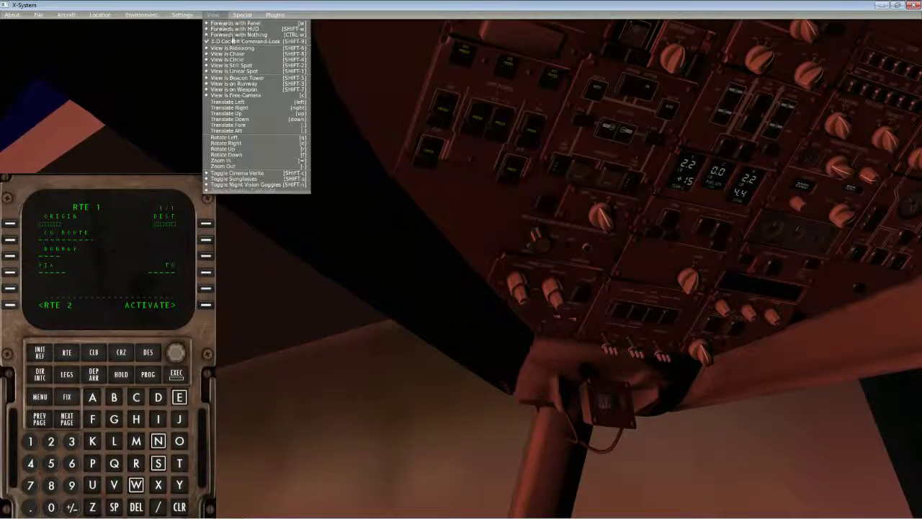
pyautogui.click(243, 57)
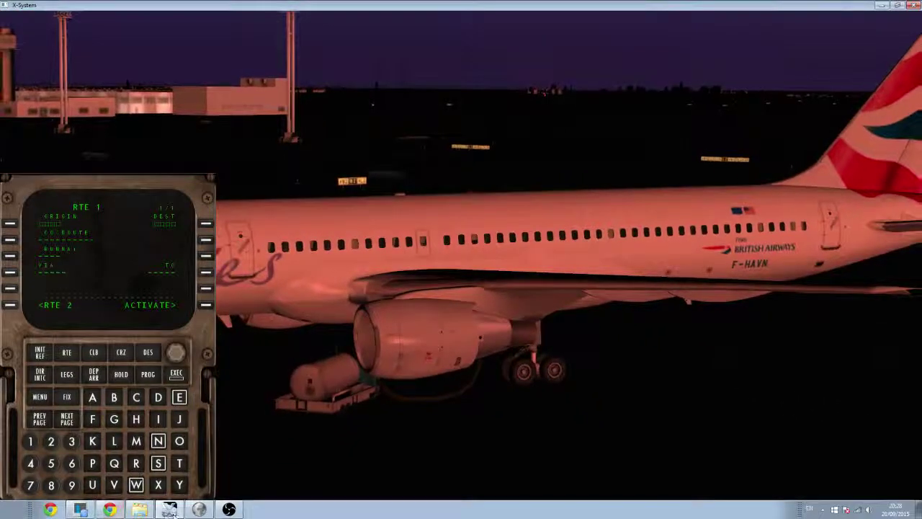
pyautogui.click(229, 509)
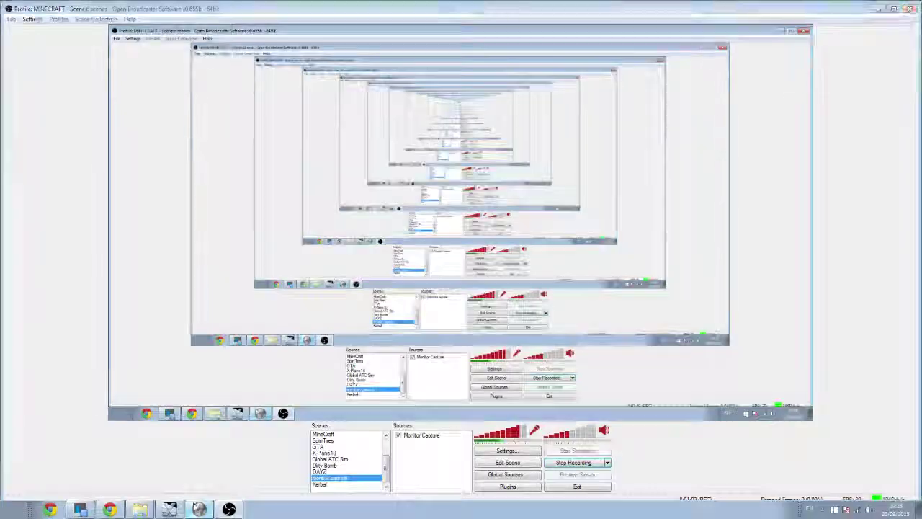
pyautogui.click(199, 509)
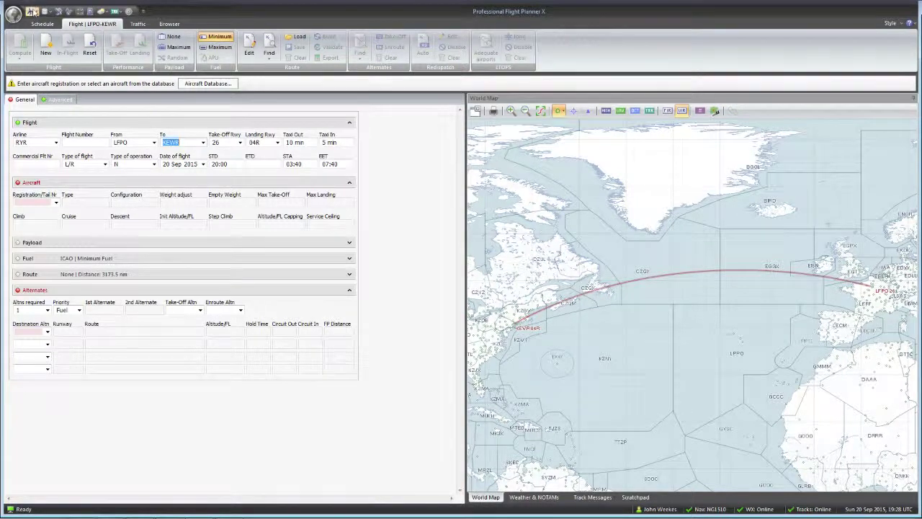
# Step: Create a new aircraft and set its type to Boeing 757-200
pyautogui.click(45, 10)
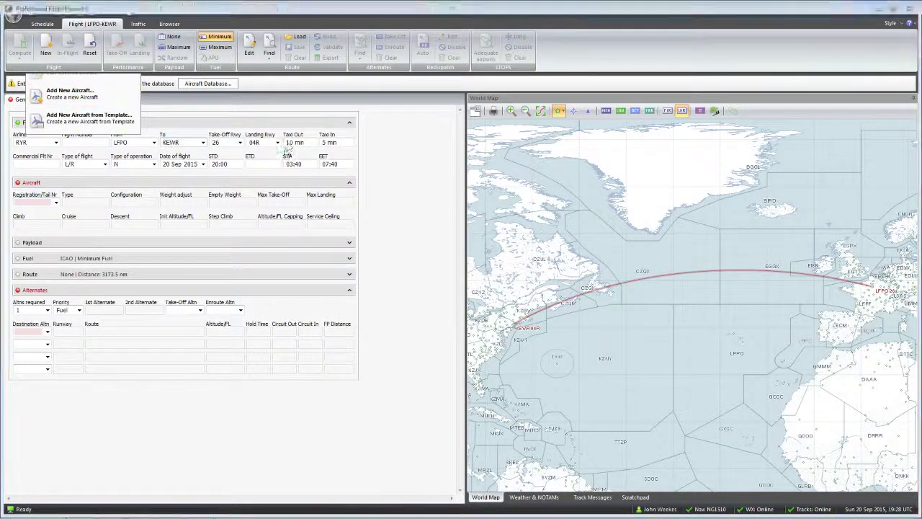
pyautogui.click(420, 185)
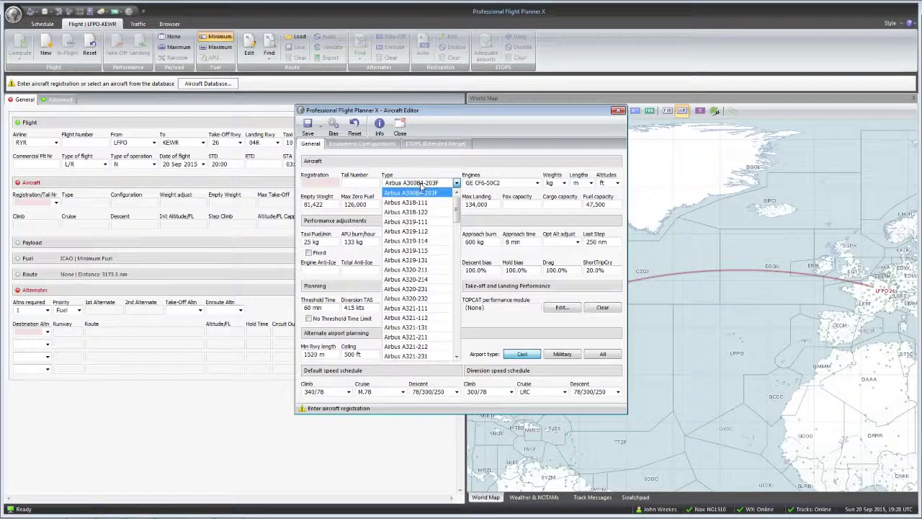
pyautogui.scroll(-5, 422, 273)
pyautogui.click(419, 279)
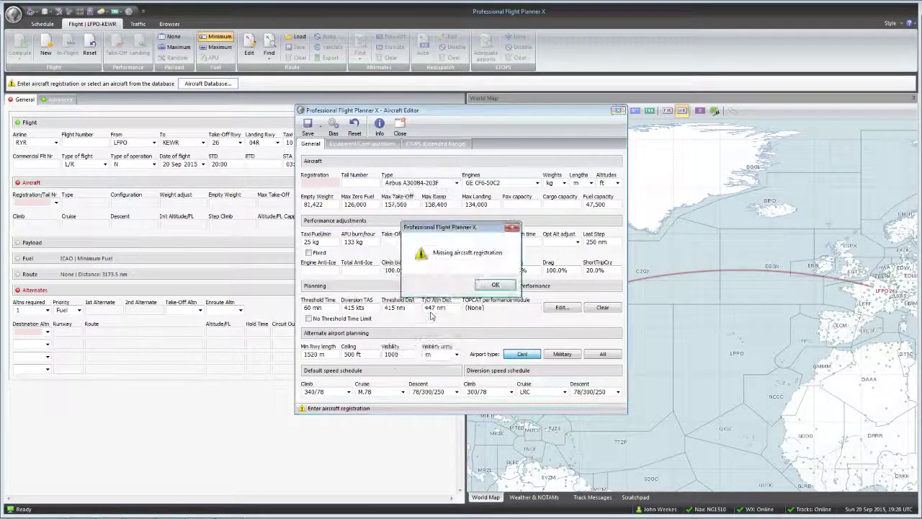
pyautogui.click(484, 290)
pyautogui.click(416, 183)
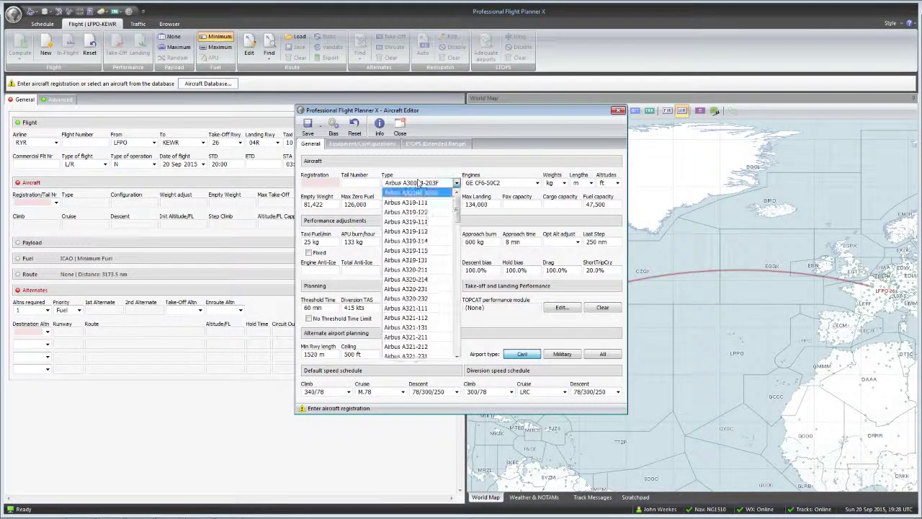
pyautogui.scroll(-5, 425, 302)
pyautogui.scroll(-10, 431, 337)
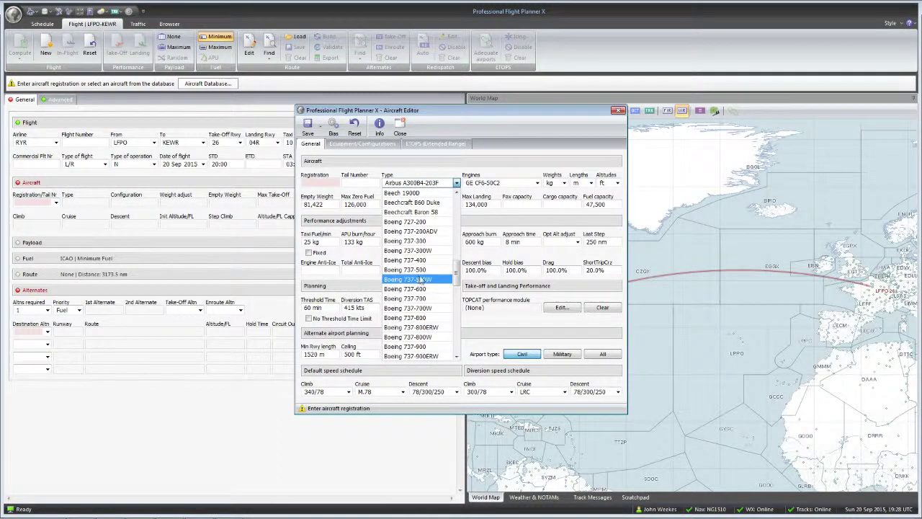
pyautogui.scroll(-4, 443, 335)
pyautogui.scroll(-1, 439, 340)
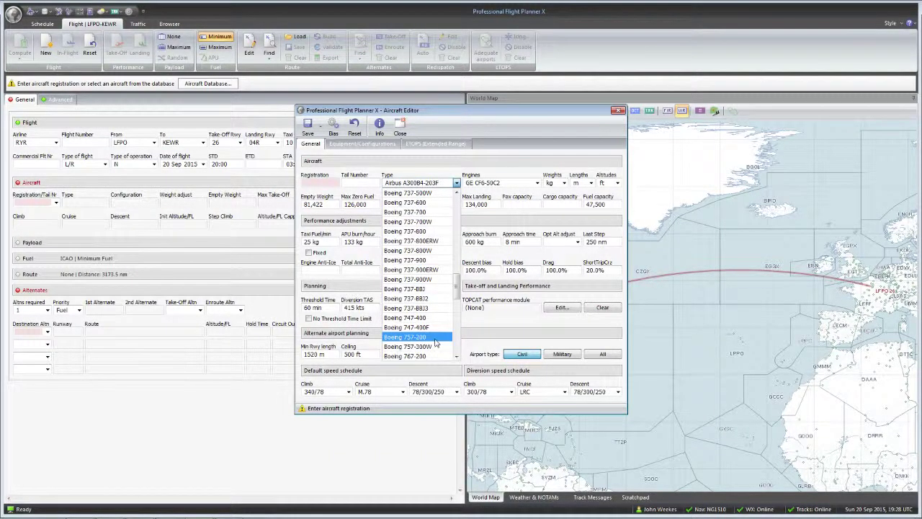
pyautogui.click(434, 338)
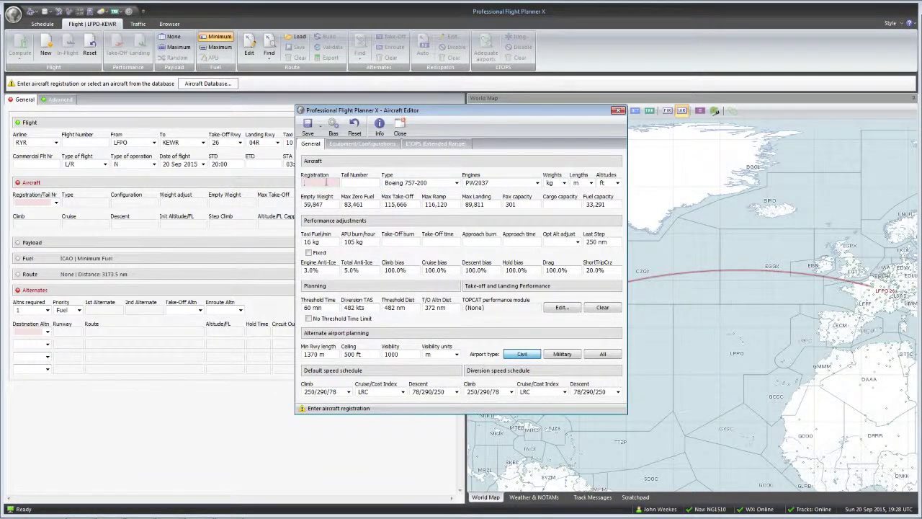
# Step: Register the new Boeing 757-200 as F-HAVN and assign it to the flight
pyautogui.write('F-HAVN')
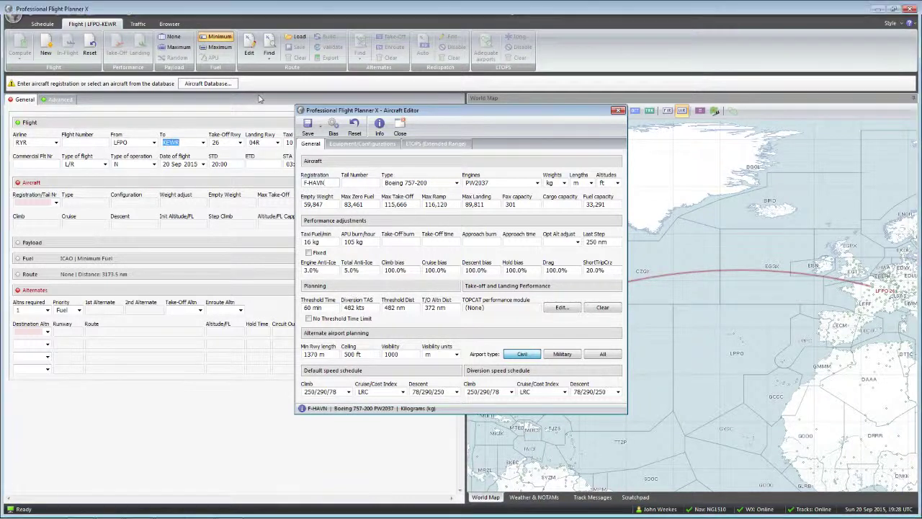
pyautogui.press('Escape')
pyautogui.click(55, 203)
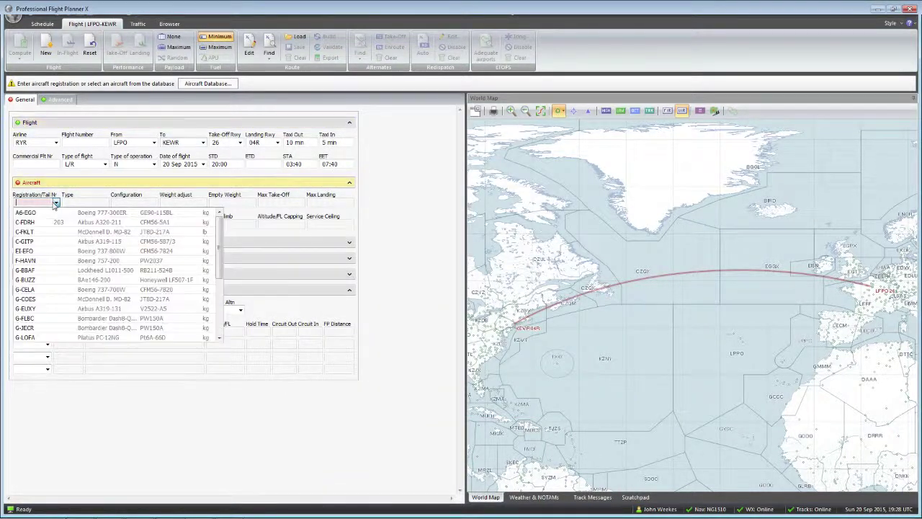
pyautogui.scroll(-2, 72, 288)
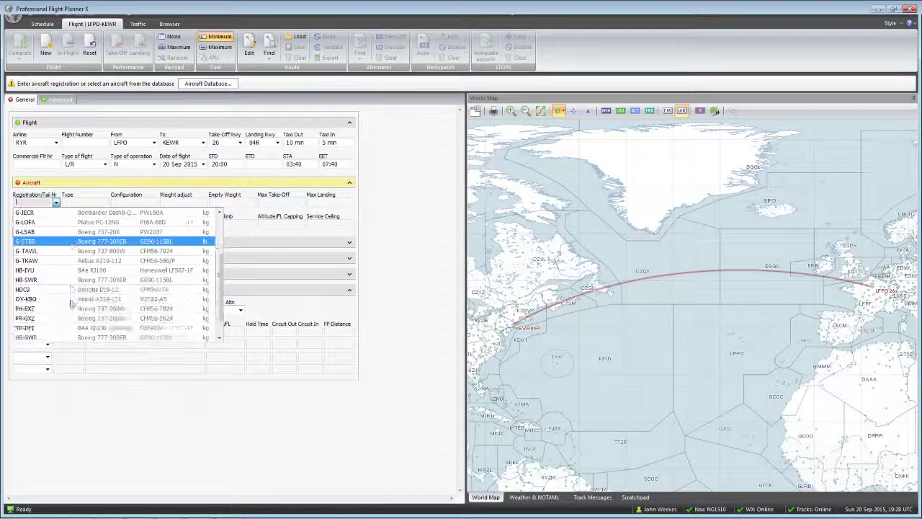
pyautogui.scroll(2, 72, 281)
pyautogui.click(72, 259)
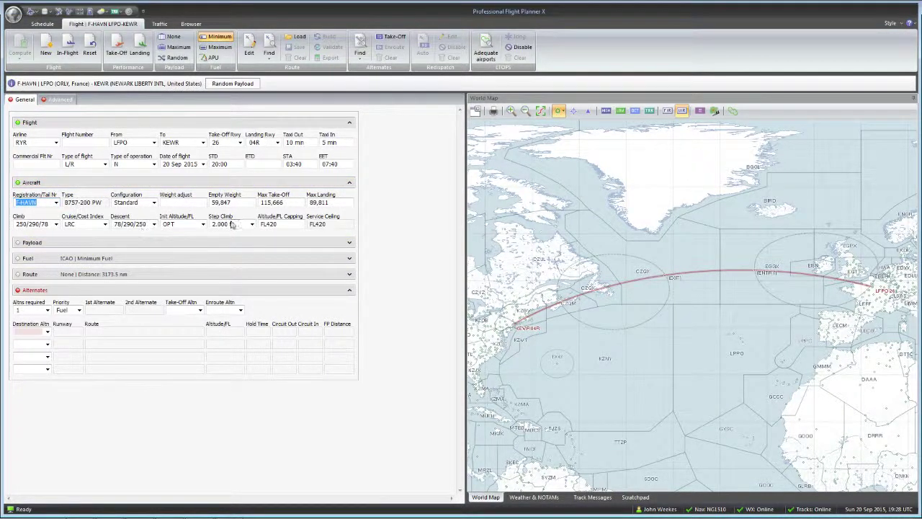
# Step: Generate a random payload and quick-find a route for the LFPO to KEWR flight
pyautogui.click(225, 85)
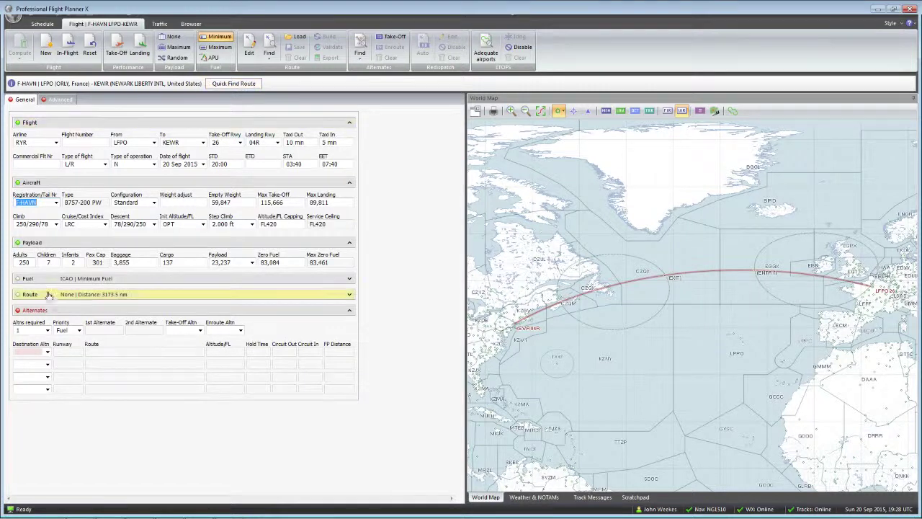
pyautogui.click(235, 84)
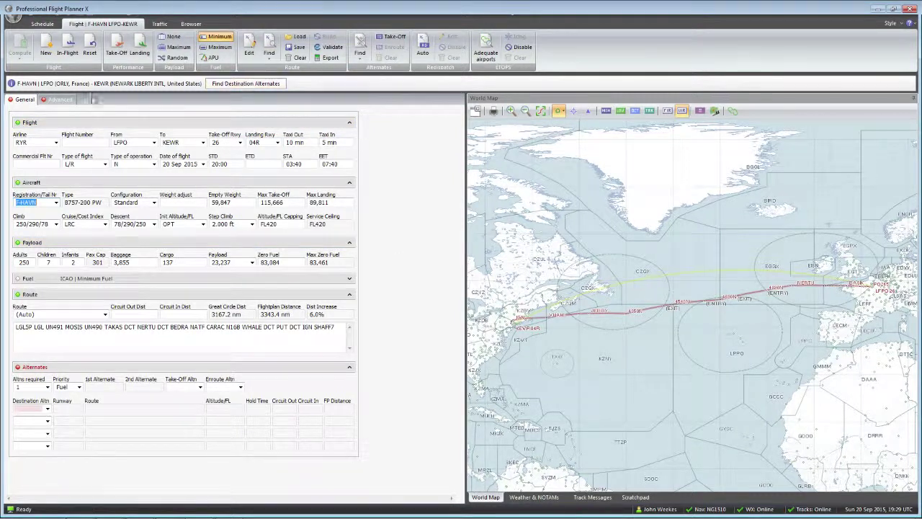
# Step: Set the ETOPS scenario to ETOPS 120 in the flight's advanced settings
pyautogui.click(60, 99)
pyautogui.click(25, 99)
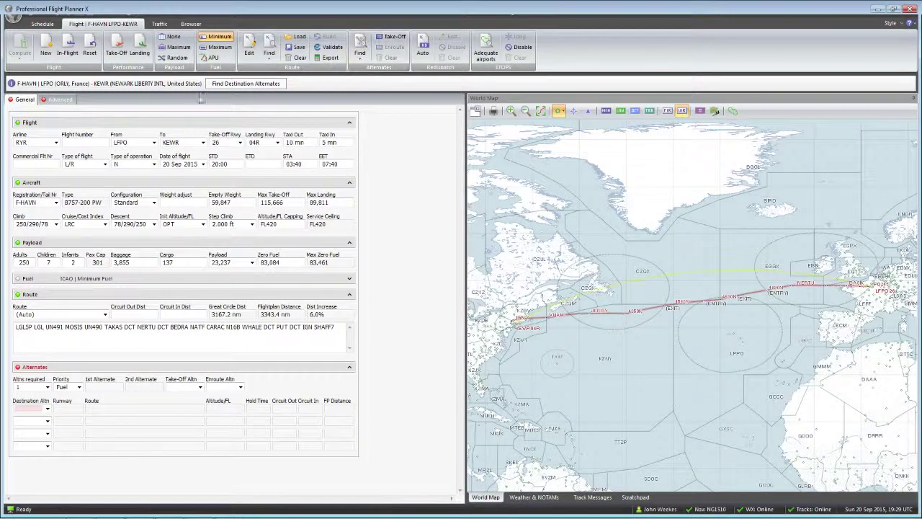
pyautogui.click(63, 101)
pyautogui.click(54, 138)
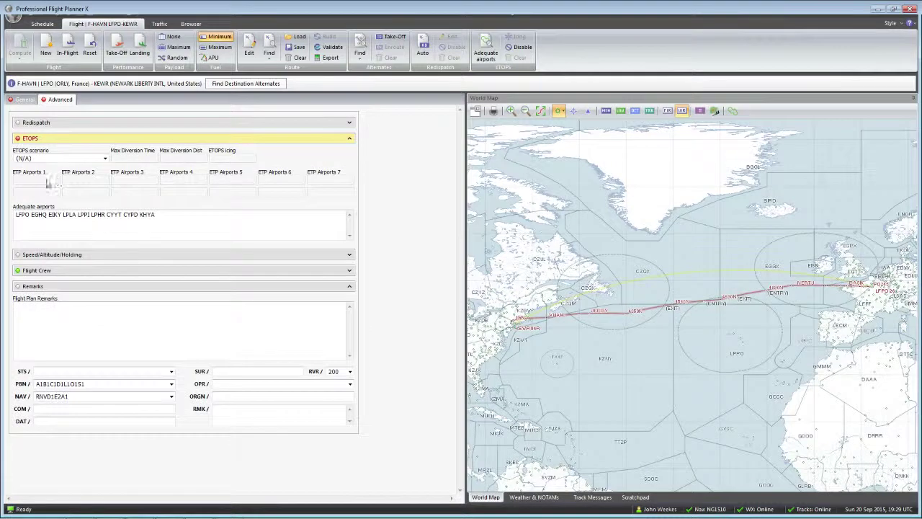
pyautogui.click(99, 162)
pyautogui.click(97, 178)
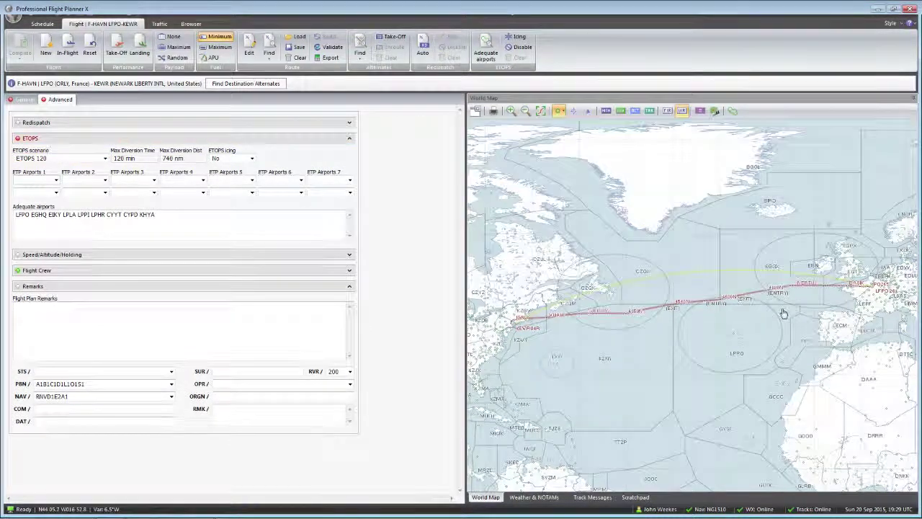
# Step: Enter EINN, LPLA and CYYT as ETP airports 1, 2 and 3 for the Atlantic crossing
pyautogui.scroll(2, 716, 315)
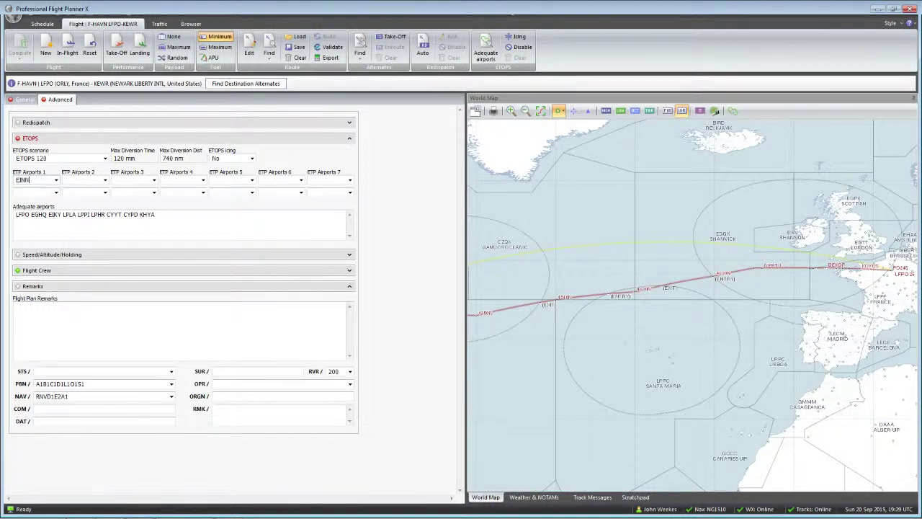
pyautogui.click(71, 180)
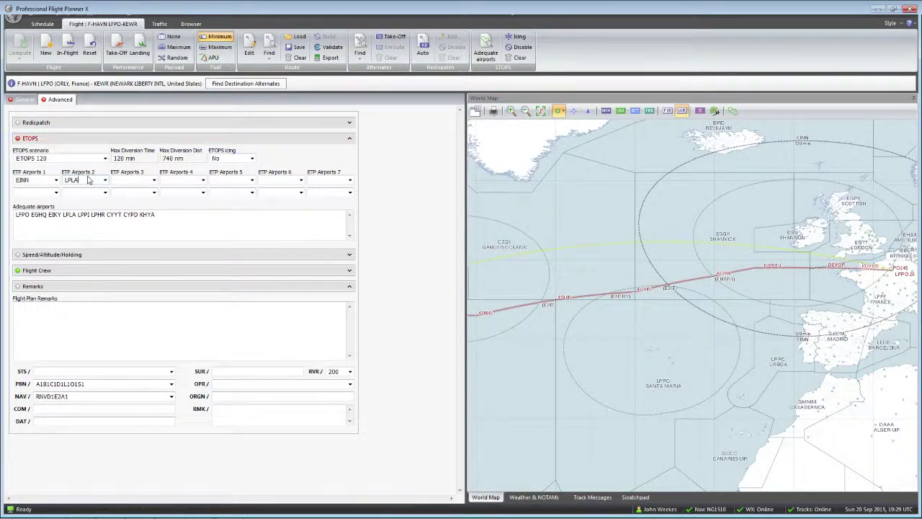
pyautogui.scroll(-3, 609, 329)
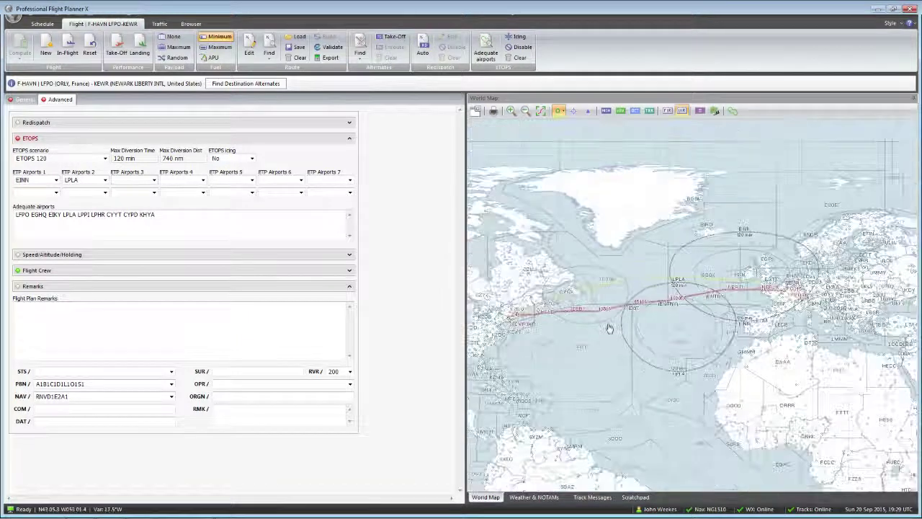
pyautogui.scroll(-2, 610, 330)
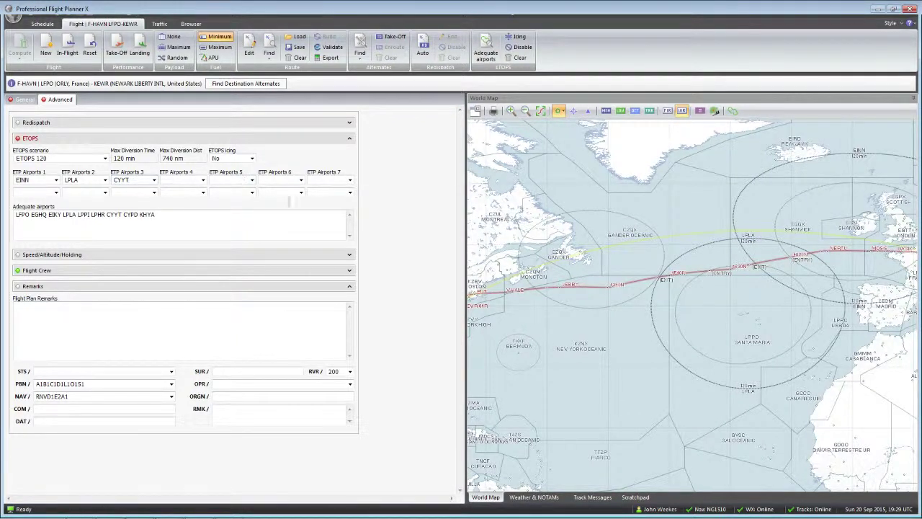
# Step: Examine the 120-minute ETOPS range circles along the route between the American east coast and Europe
pyautogui.moveTo(561, 377); pyautogui.dragTo(594, 364)
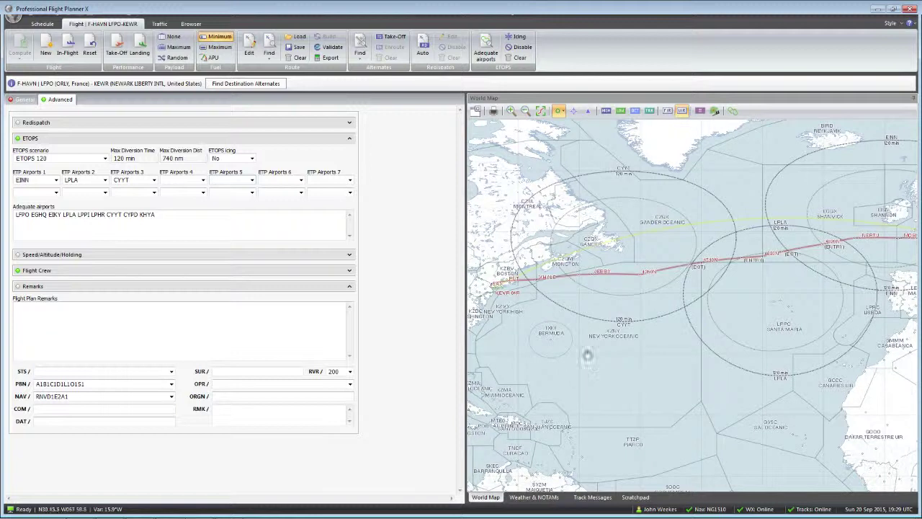
pyautogui.scroll(1, 545, 308)
pyautogui.scroll(-1, 556, 302)
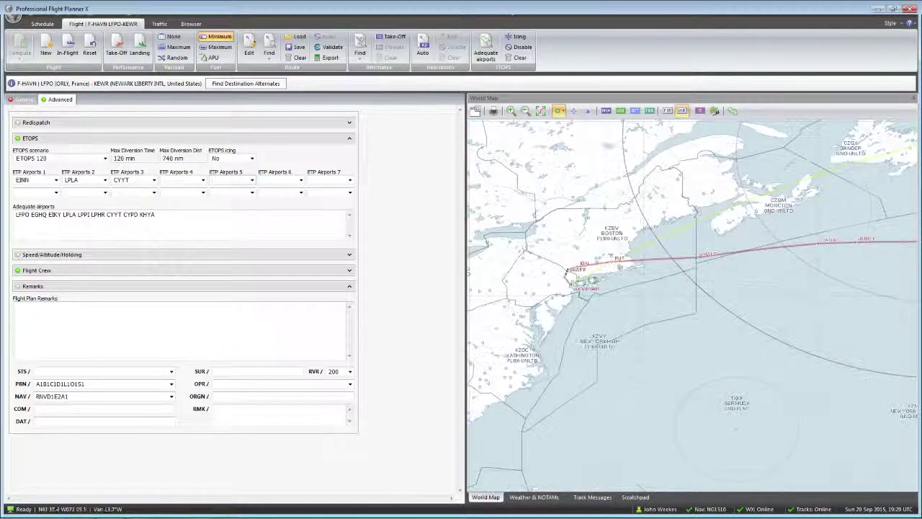
pyautogui.moveTo(661, 276); pyautogui.dragTo(576, 289)
pyautogui.moveTo(864, 288); pyautogui.dragTo(709, 288)
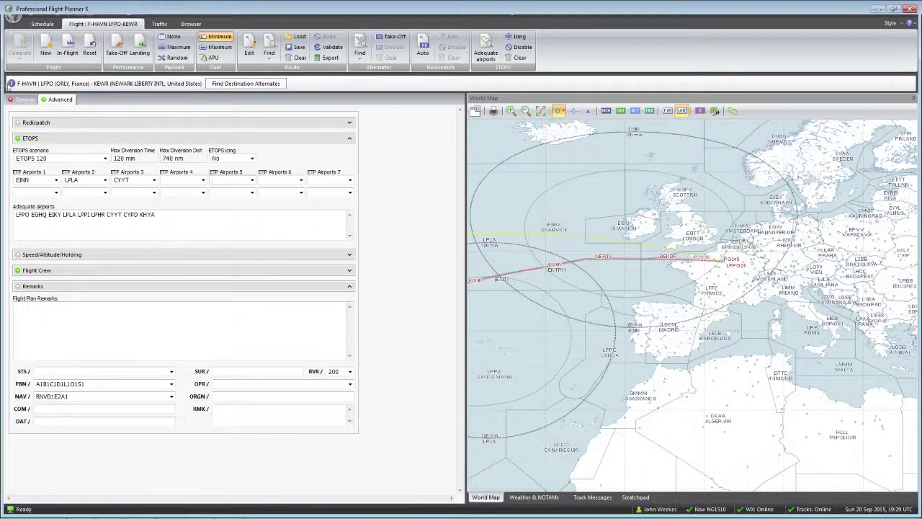
# Step: Enter KJFK as the first destination alternate in the general flight settings and find its route from KEWR
pyautogui.click(22, 100)
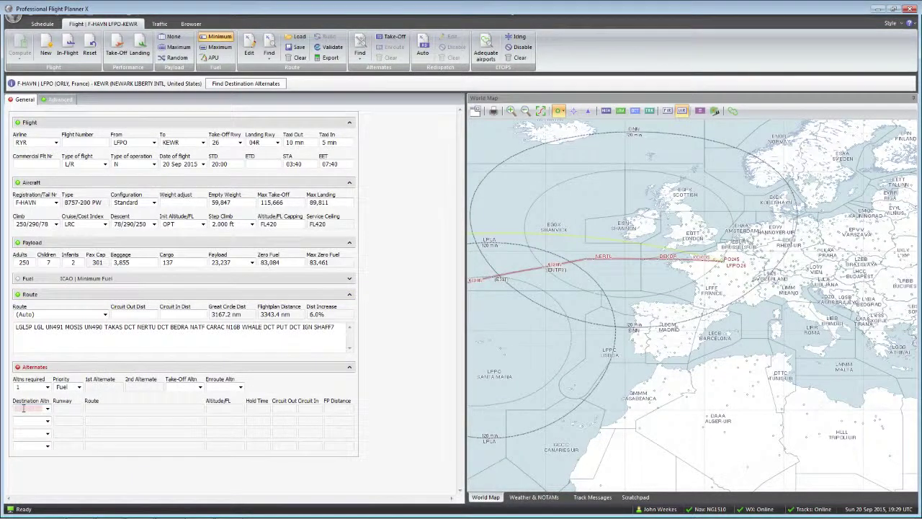
pyautogui.moveTo(462, 367); pyautogui.dragTo(469, 276)
pyautogui.scroll(3, 646, 299)
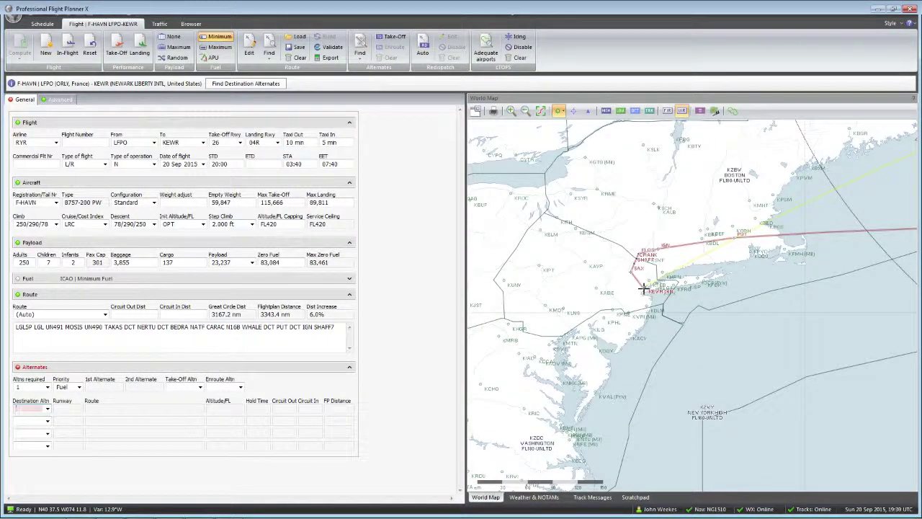
pyautogui.scroll(3, 645, 288)
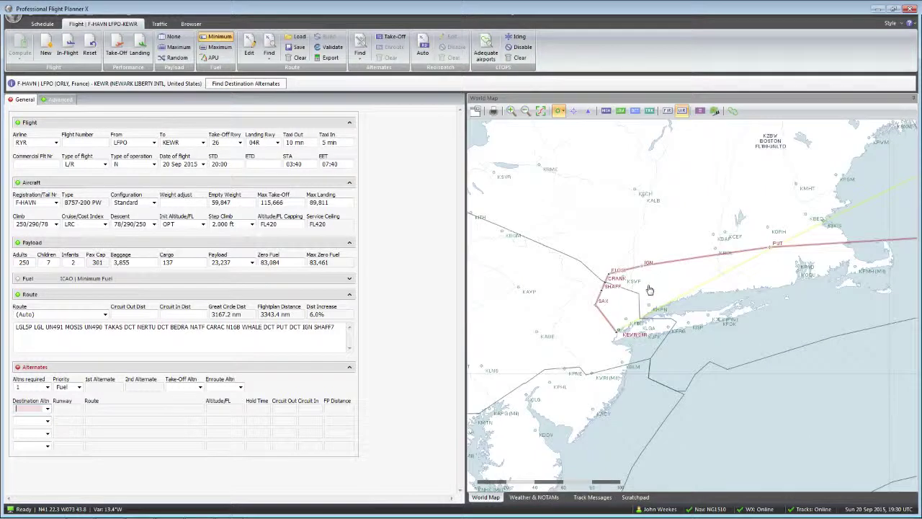
pyautogui.scroll(3, 638, 338)
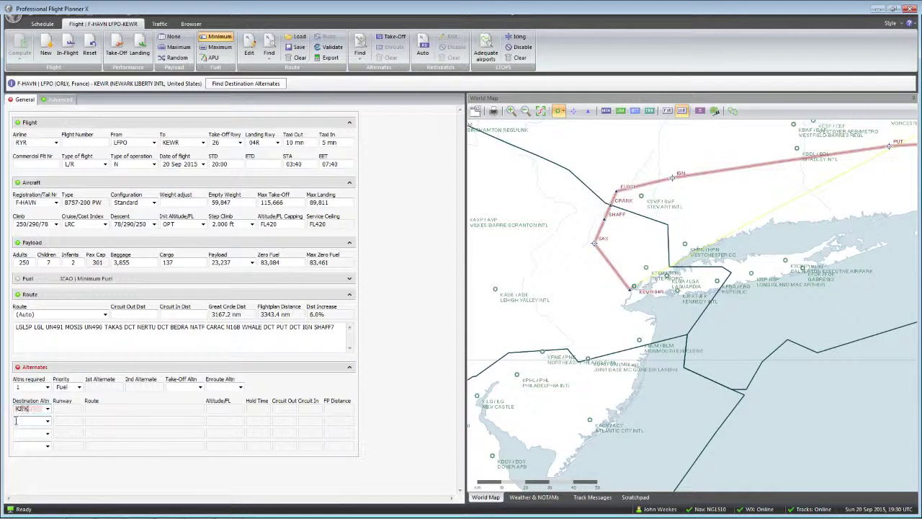
pyautogui.press('Return')
pyautogui.click(139, 408)
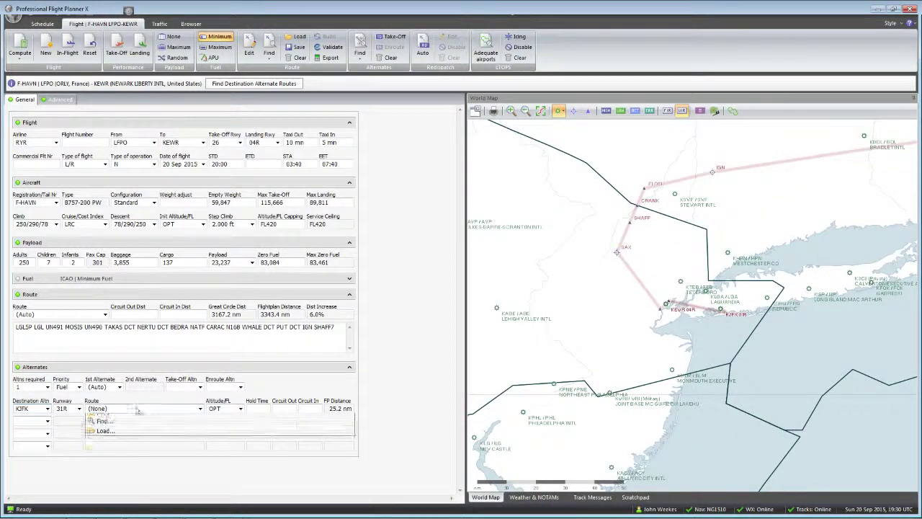
pyautogui.click(101, 421)
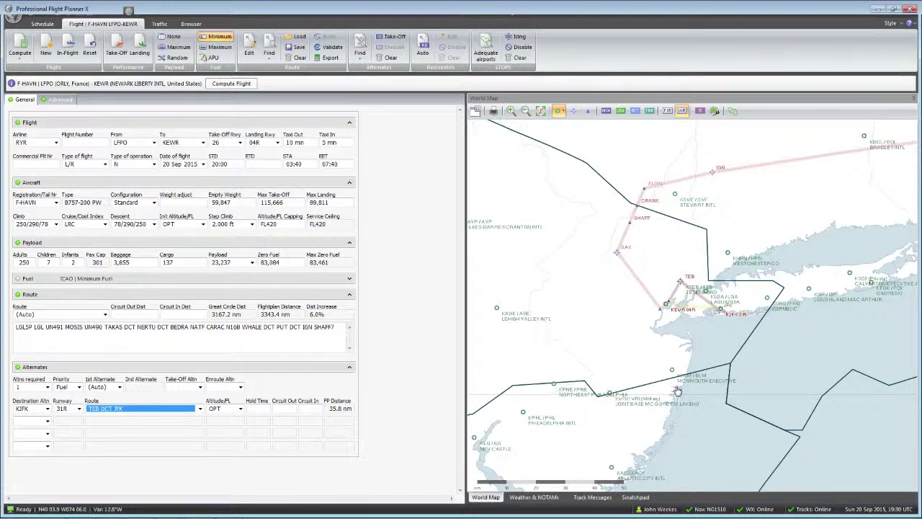
# Step: Add KPHL as the second destination alternate with a route from KEWR
pyautogui.moveTo(712, 368); pyautogui.dragTo(574, 359)
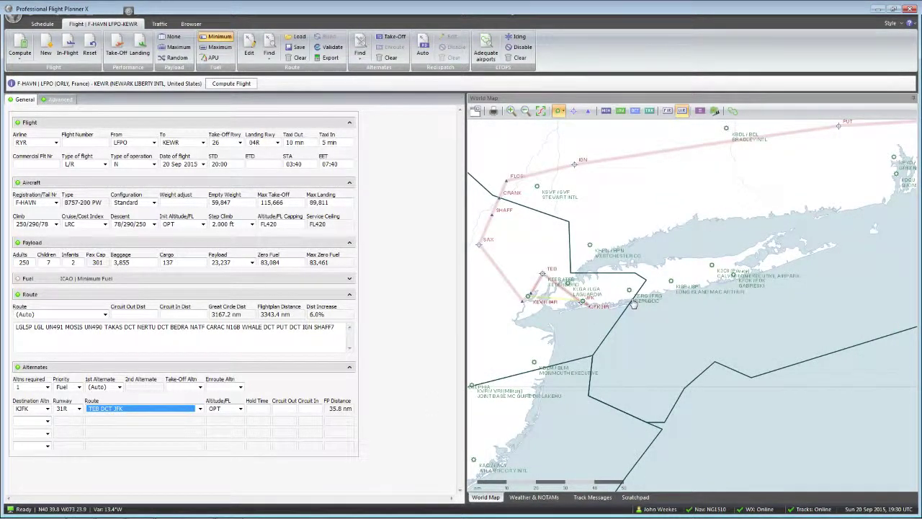
pyautogui.scroll(-1, 633, 305)
pyautogui.scroll(-1, 642, 288)
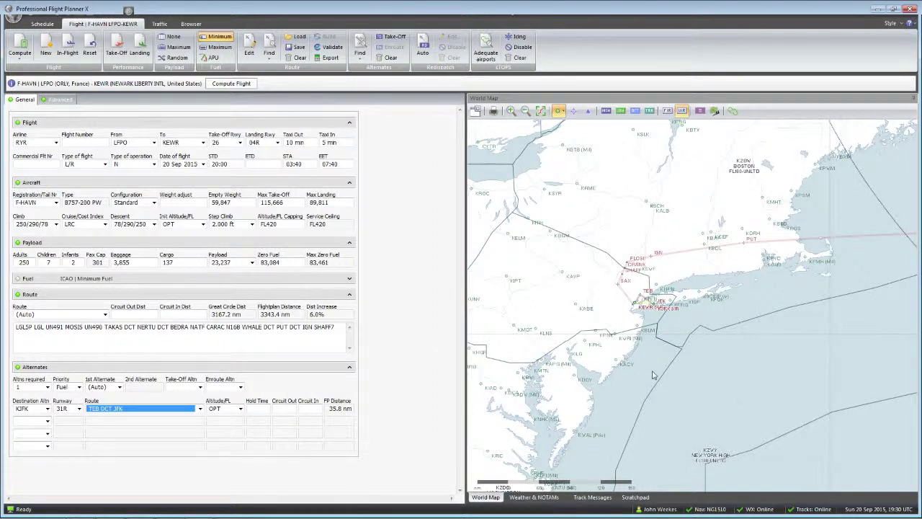
pyautogui.scroll(2, 761, 377)
pyautogui.scroll(1, 757, 319)
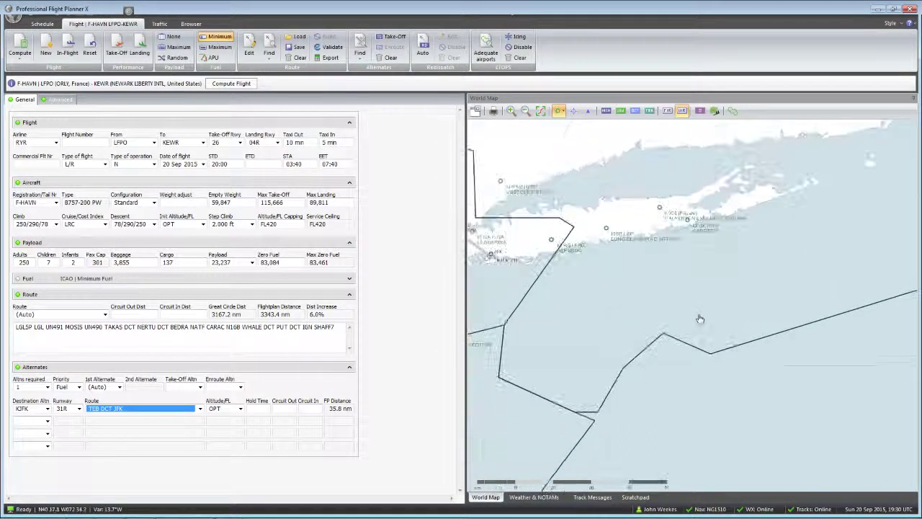
pyautogui.scroll(-1, 762, 332)
pyautogui.scroll(-2, 687, 356)
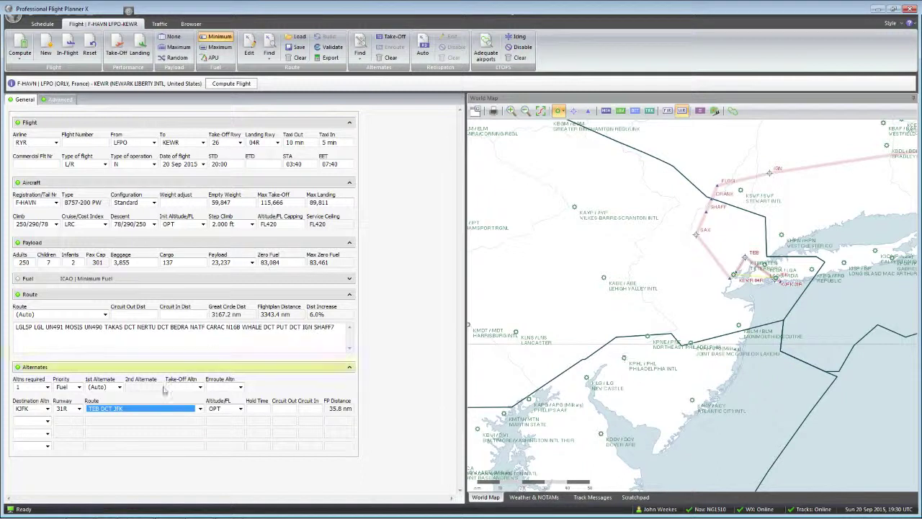
pyautogui.click(24, 420)
pyautogui.write('KPHL')
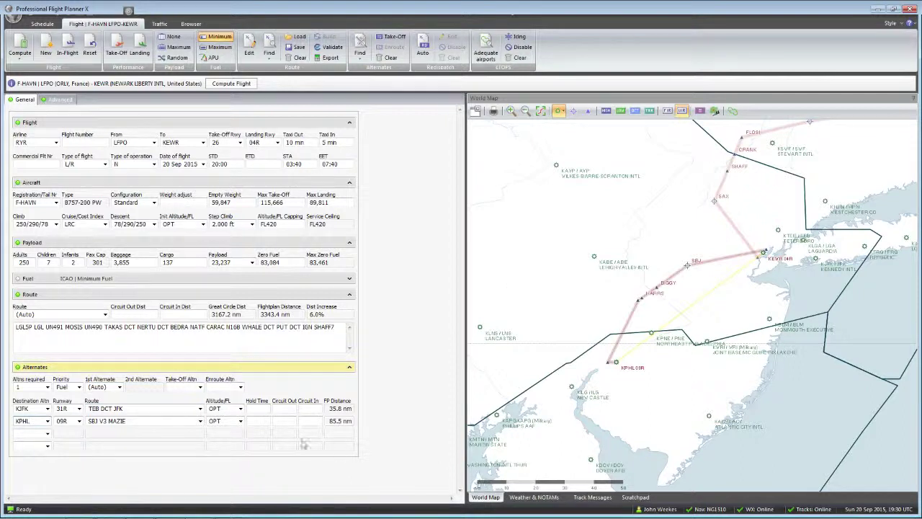
# Step: Open the route export and examine which simulator add-ons are selected to receive the route
pyautogui.click(325, 58)
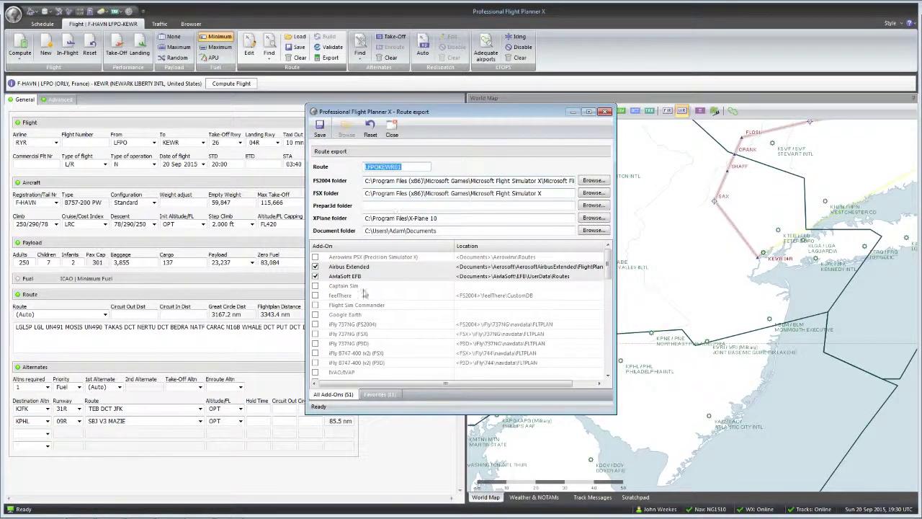
pyautogui.click(363, 289)
pyautogui.scroll(-1, 365, 292)
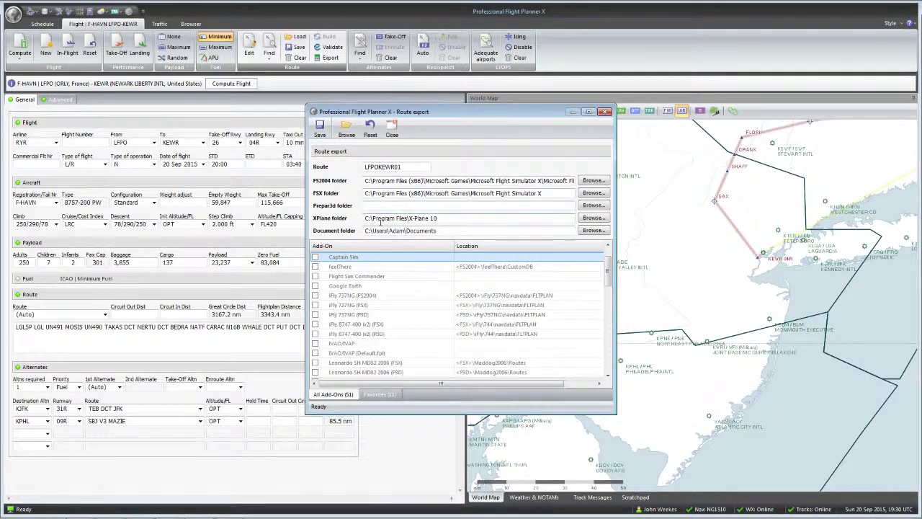
pyautogui.scroll(-5, 385, 319)
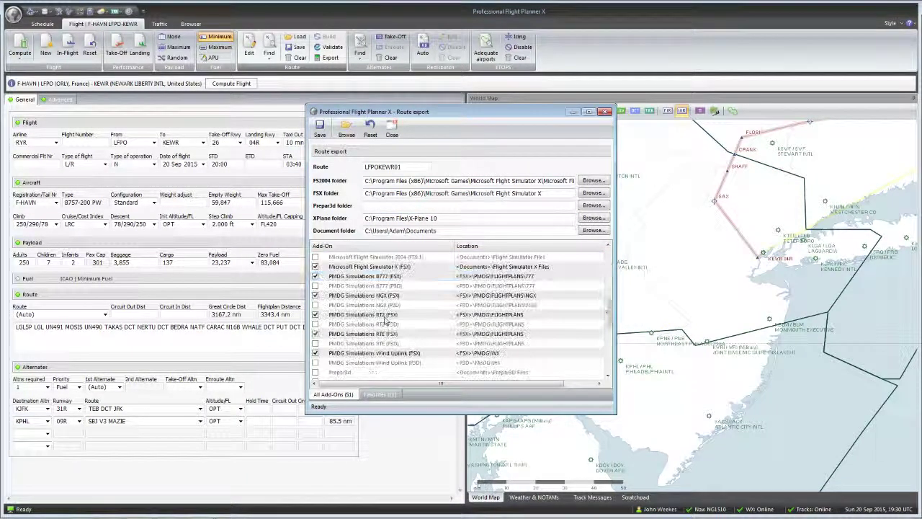
pyautogui.scroll(-5, 386, 323)
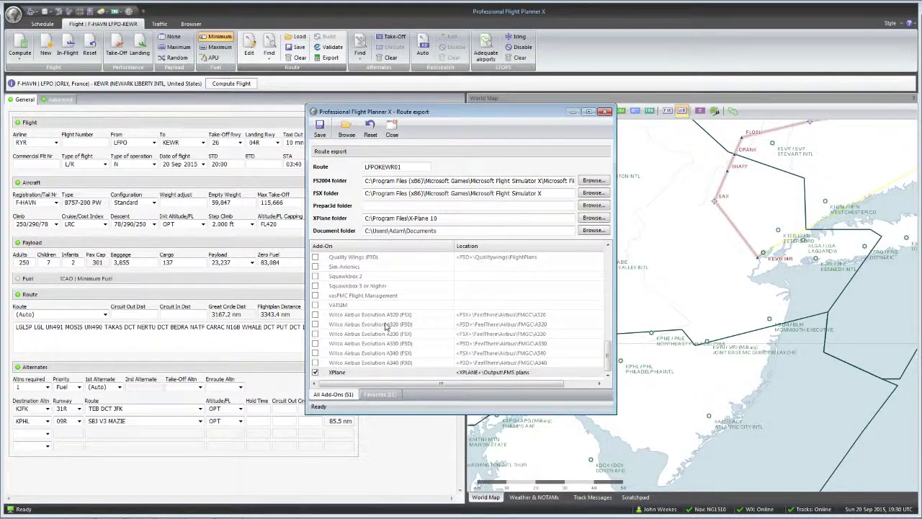
pyautogui.scroll(10, 386, 325)
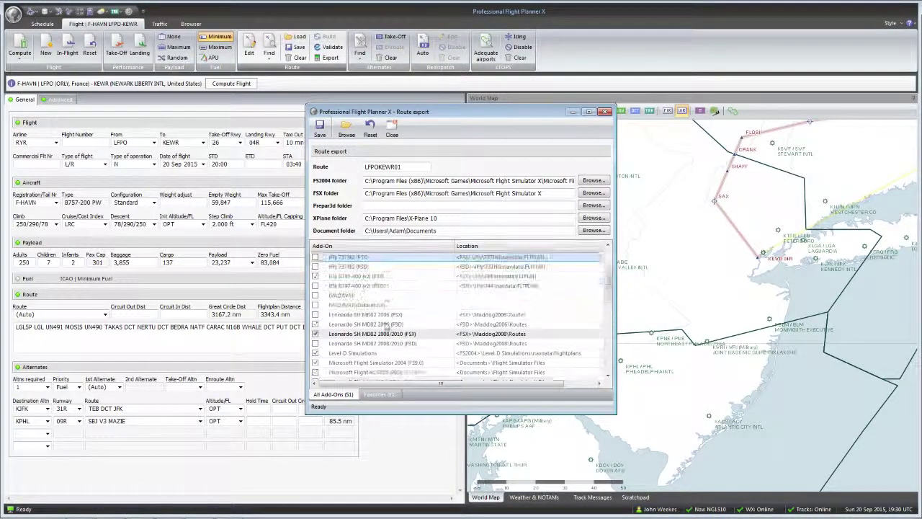
pyautogui.scroll(-1, 385, 327)
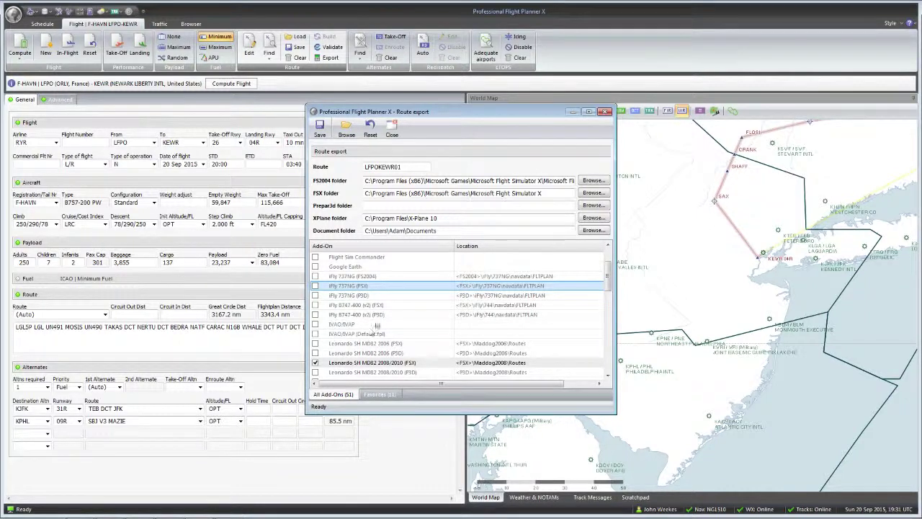
pyautogui.scroll(1, 376, 326)
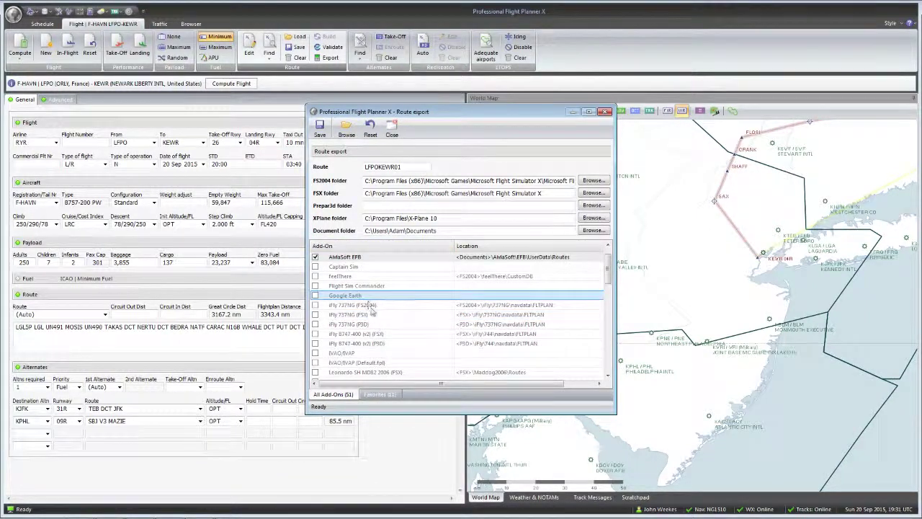
pyautogui.scroll(-10, 372, 310)
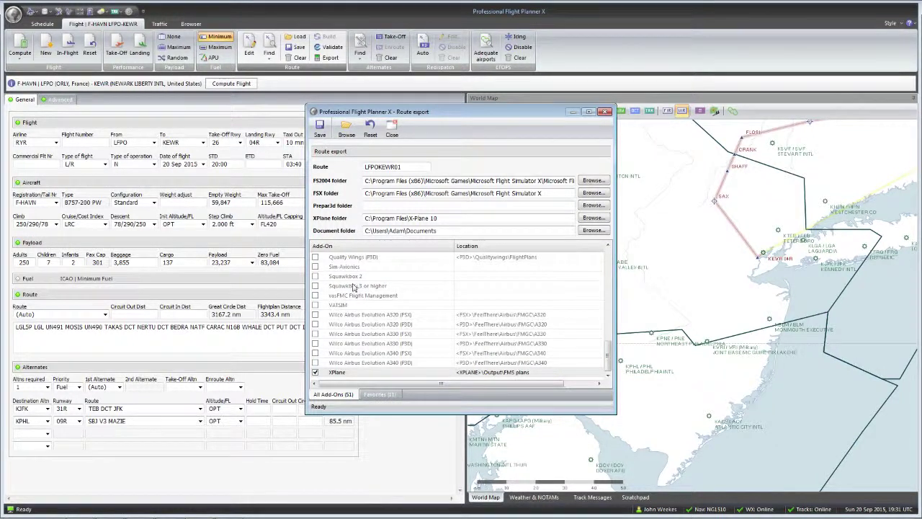
pyautogui.scroll(4, 367, 285)
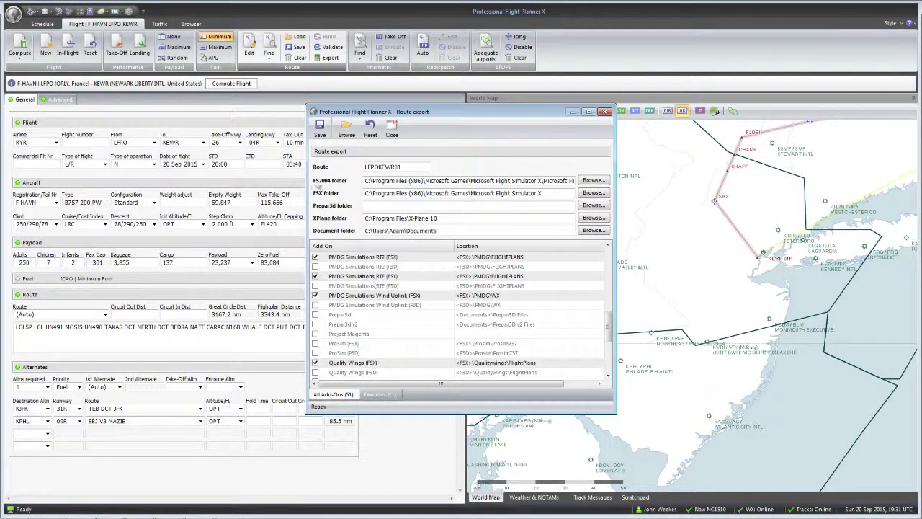
# Step: Export the route as LFPOKEWR01 for the selected add-ons and close the export window
pyautogui.click(320, 130)
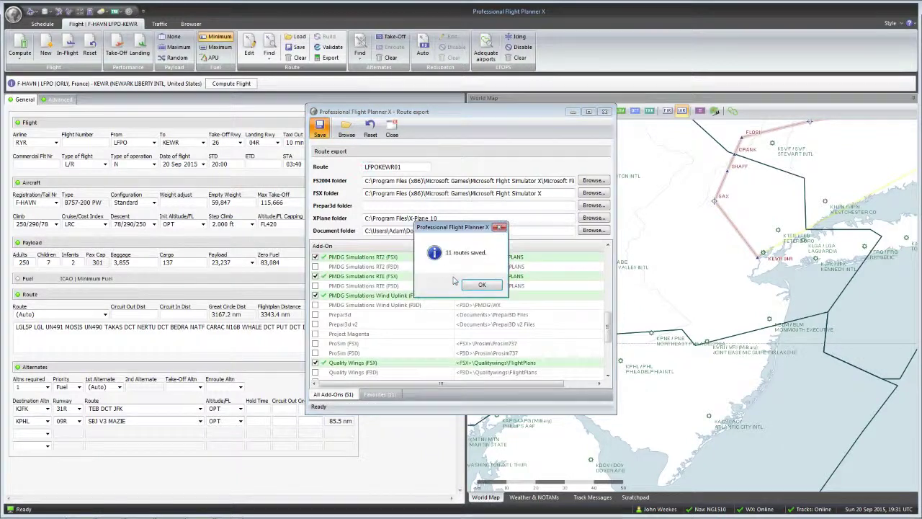
pyautogui.click(488, 291)
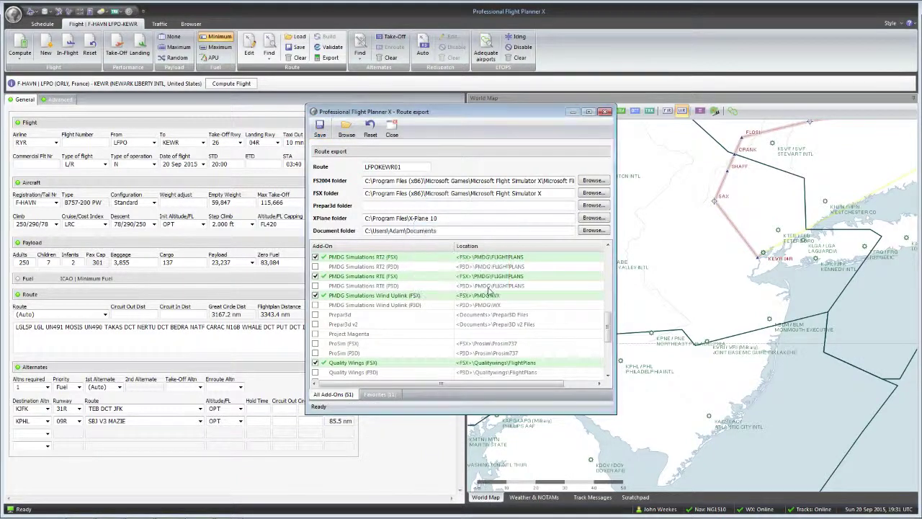
pyautogui.click(604, 113)
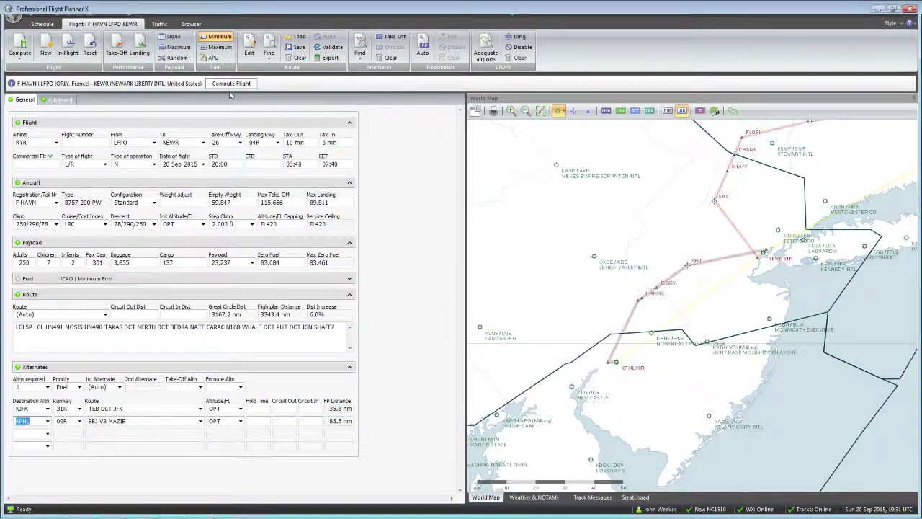
# Step: Compute the LFPO to KEWR flight and release it to the schedule
pyautogui.click(230, 84)
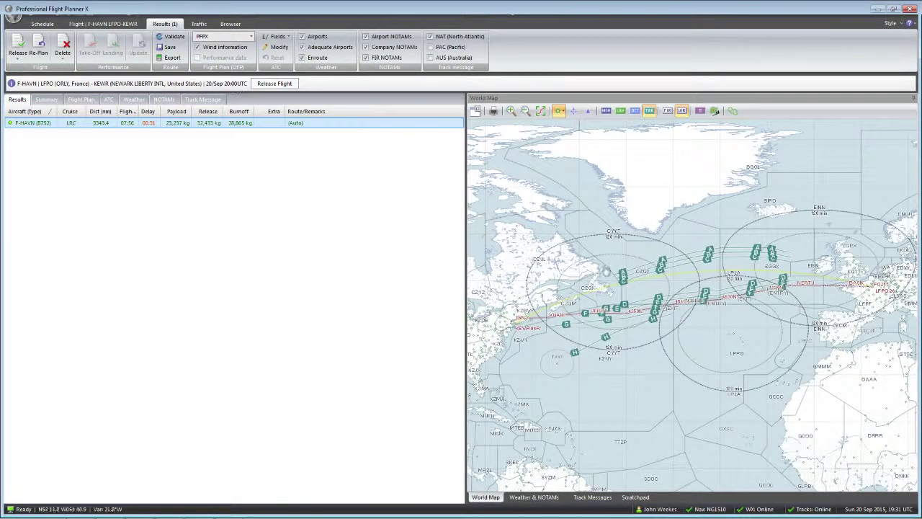
pyautogui.scroll(1, 687, 328)
pyautogui.scroll(1, 671, 317)
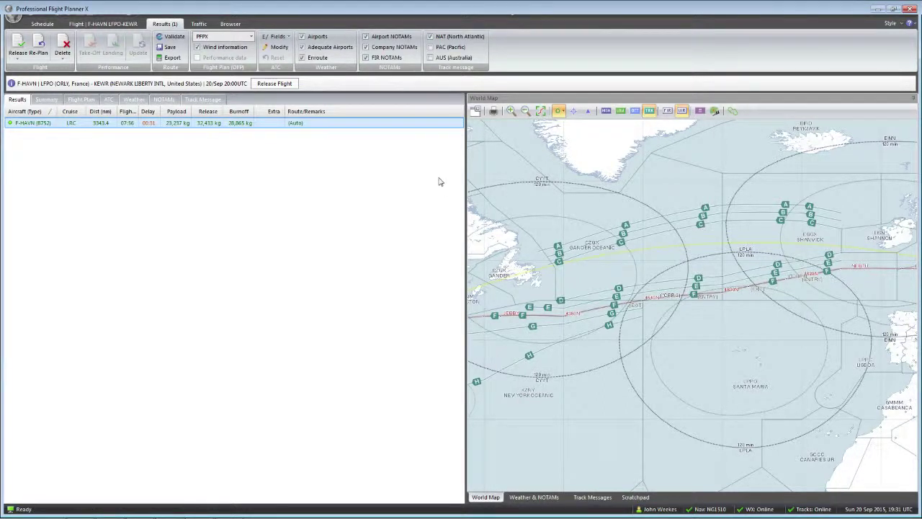
pyautogui.click(280, 84)
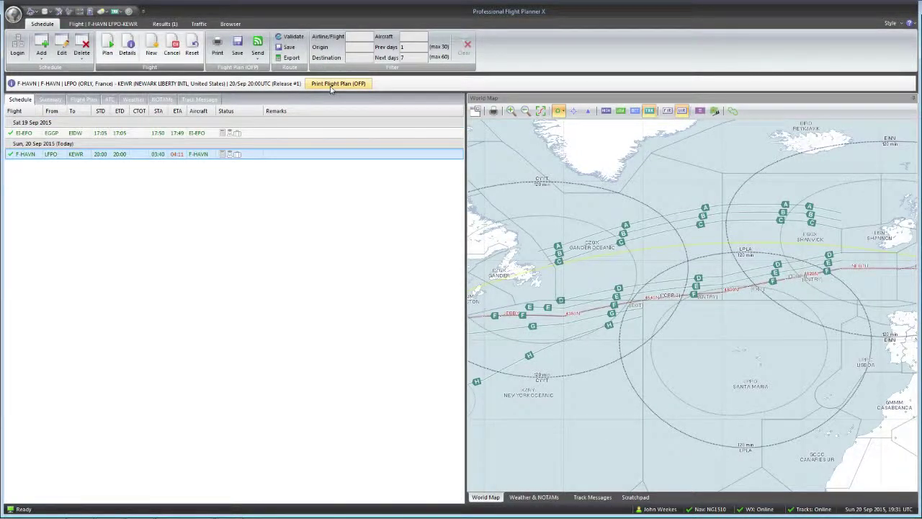
# Step: Print the released flight plan with the Bullzip PDF Printer, saving it to the desktop as LFPO-KEWR (20 Sep 2015) #1.pdf
pyautogui.click(333, 84)
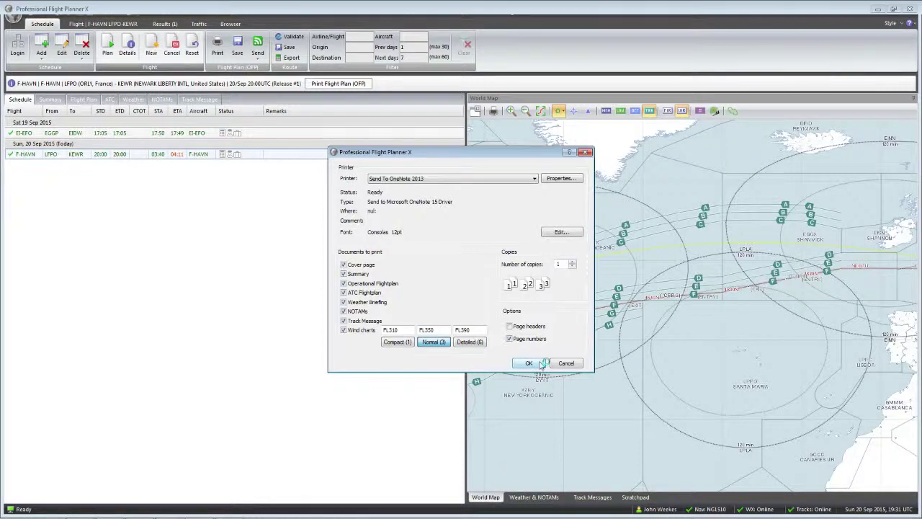
pyautogui.click(393, 177)
pyautogui.click(394, 177)
pyautogui.click(393, 178)
pyautogui.click(386, 189)
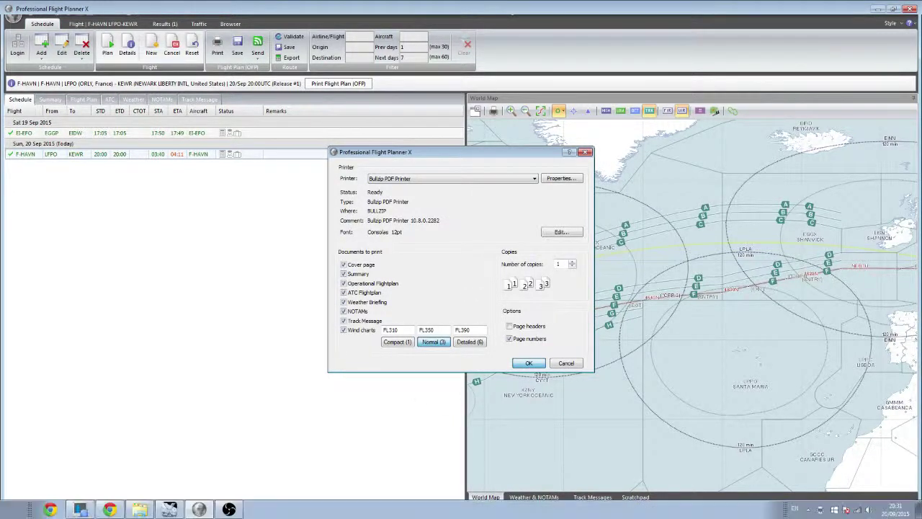
pyautogui.press('Return')
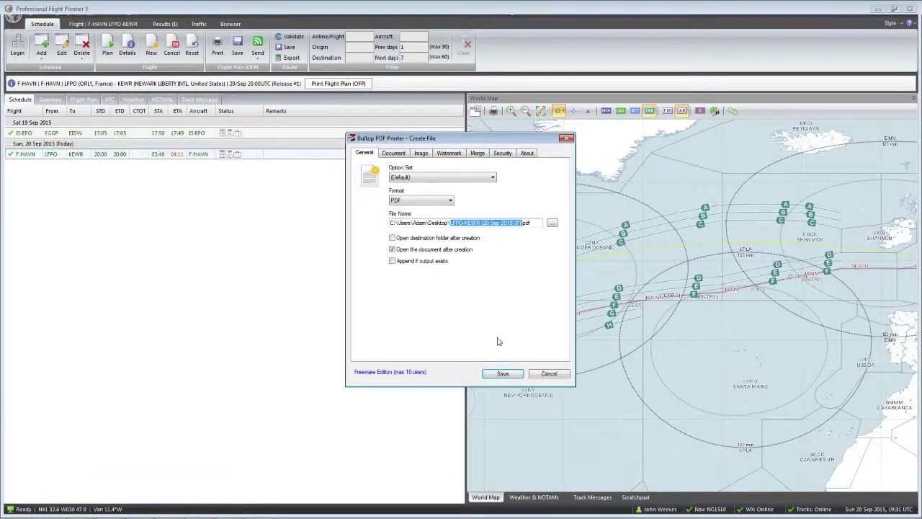
pyautogui.click(503, 373)
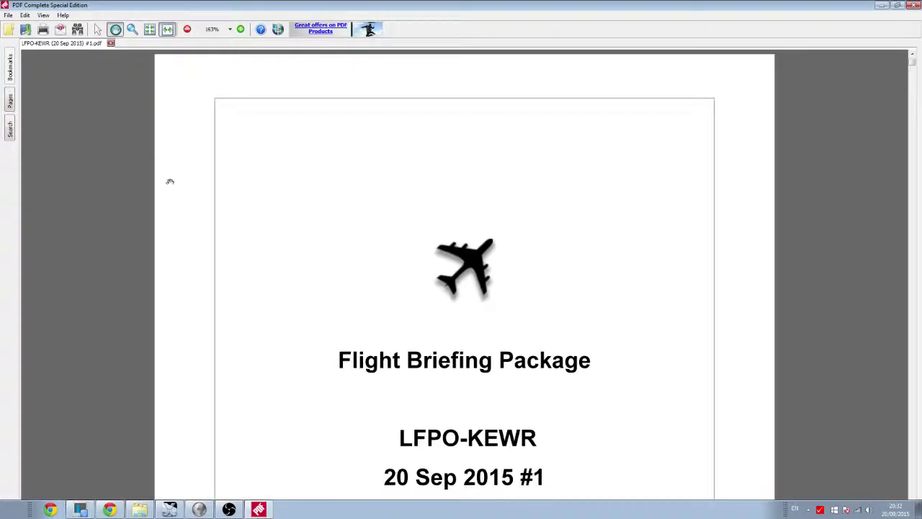
# Step: Examine the fuel and load planning figures in the release summary of the flight briefing PDF
pyautogui.scroll(-10, 316, 298)
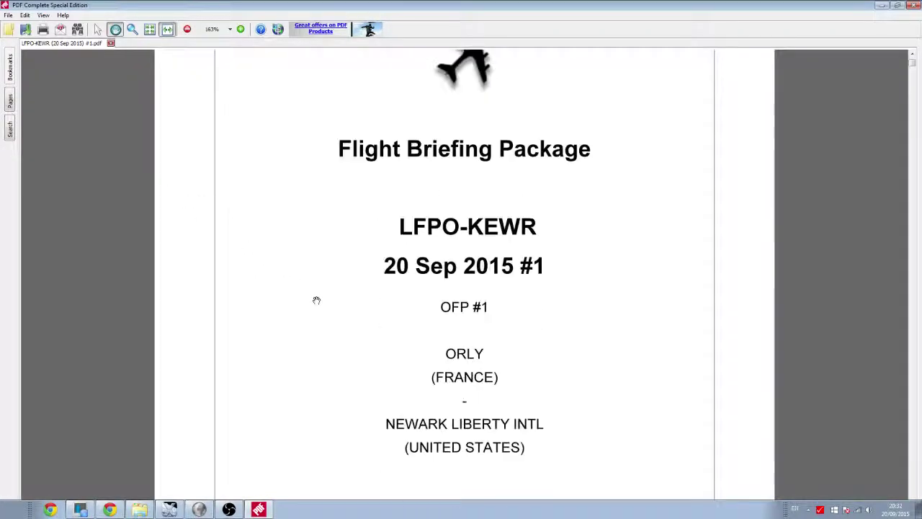
pyautogui.scroll(-3, 315, 299)
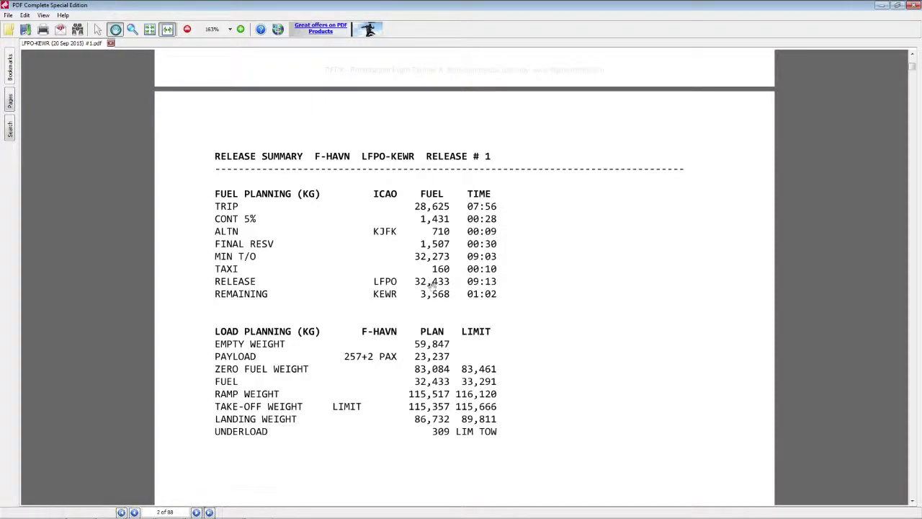
pyautogui.scroll(-2, 432, 286)
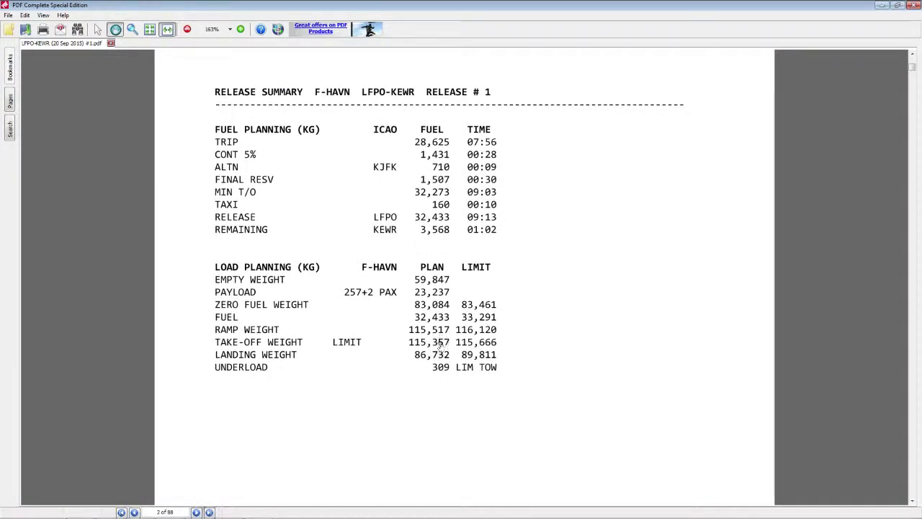
pyautogui.moveTo(414, 238); pyautogui.dragTo(487, 209)
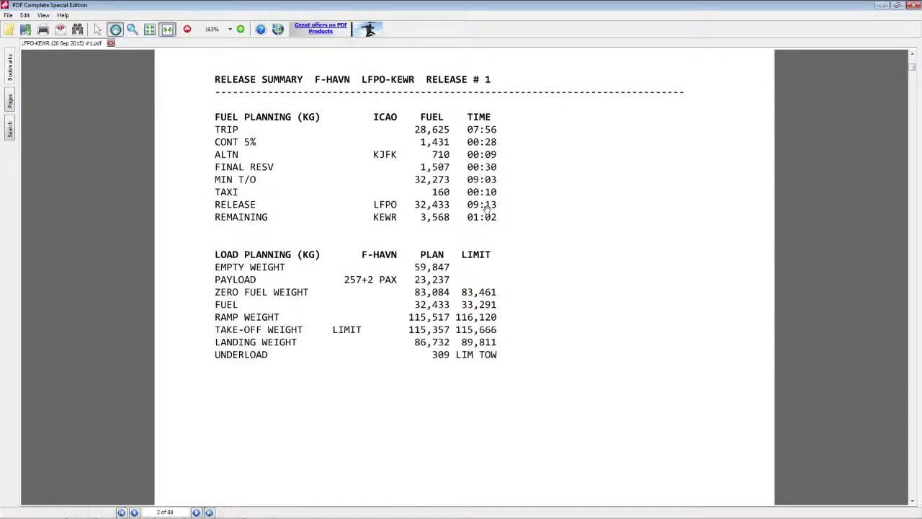
pyautogui.moveTo(469, 130); pyautogui.dragTo(505, 125)
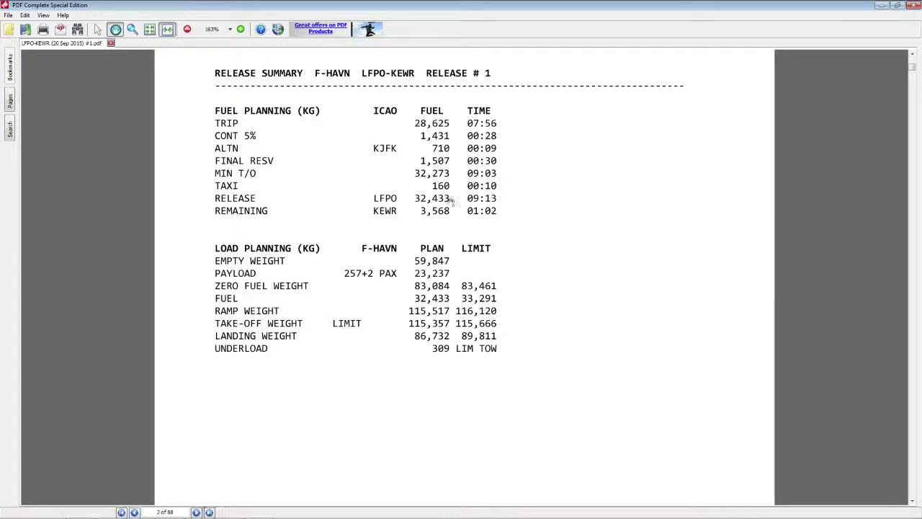
# Step: Examine the operational flight plan's airports, runways, alternate, initial altitude and fuel figures, plus the 120-minute ETOPS critical fuel summary
pyautogui.moveTo(489, 203); pyautogui.dragTo(567, 97)
pyautogui.scroll(-10, 456, 272)
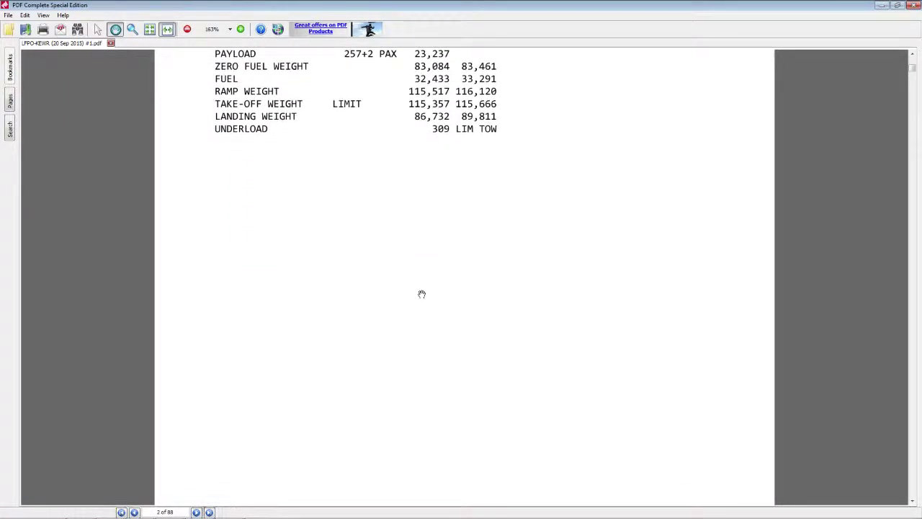
pyautogui.scroll(-8, 423, 282)
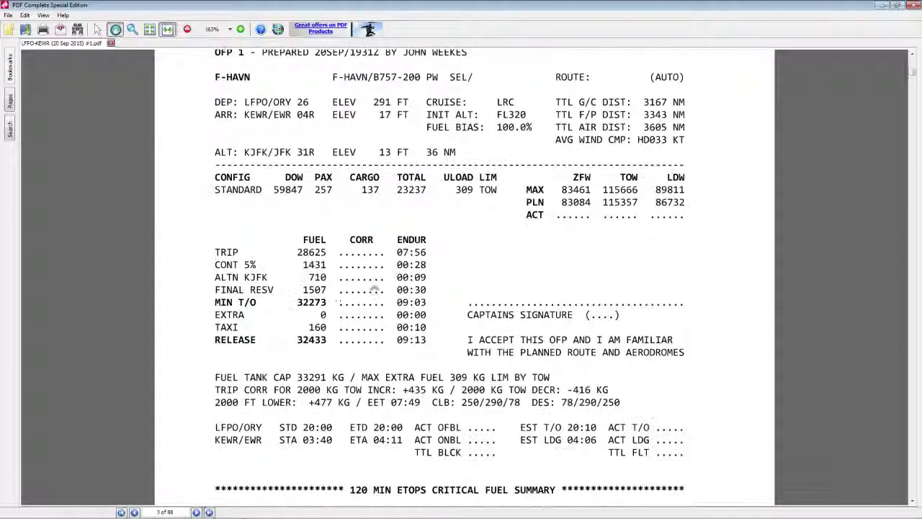
pyautogui.scroll(2, 356, 295)
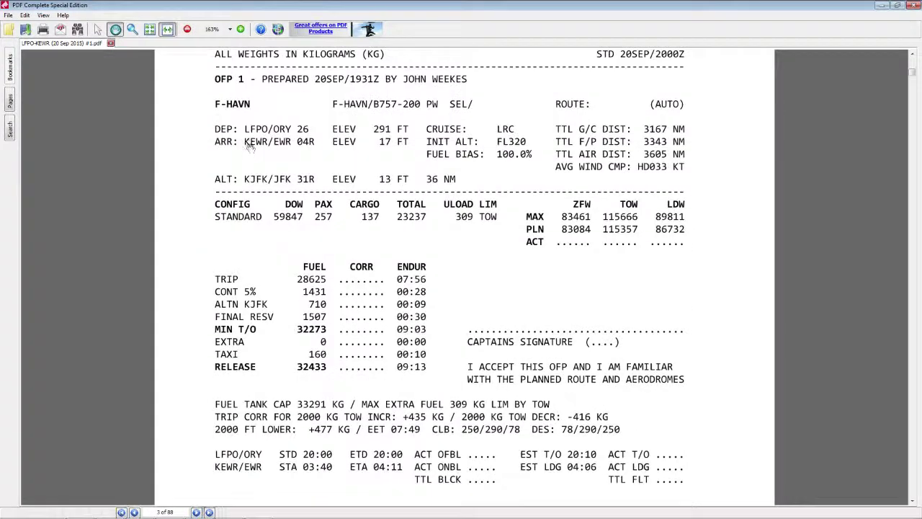
pyautogui.scroll(-1, 288, 134)
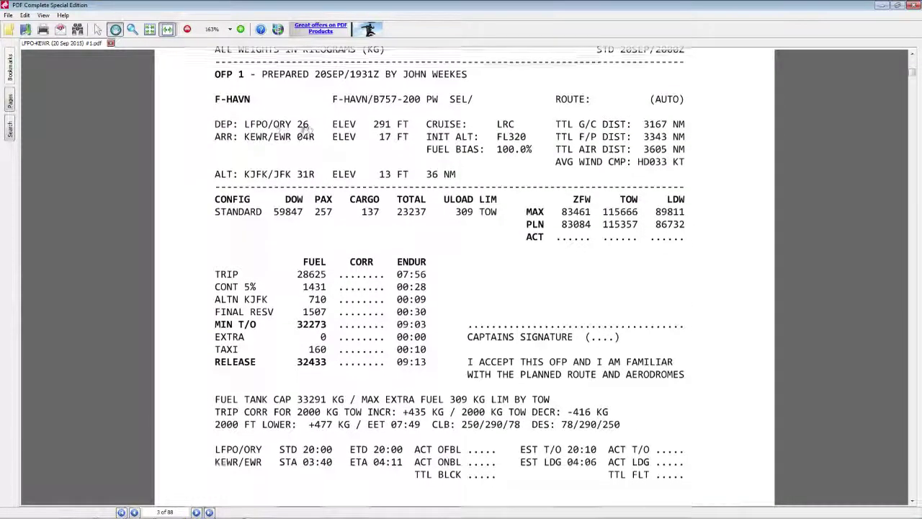
pyautogui.scroll(1, 302, 140)
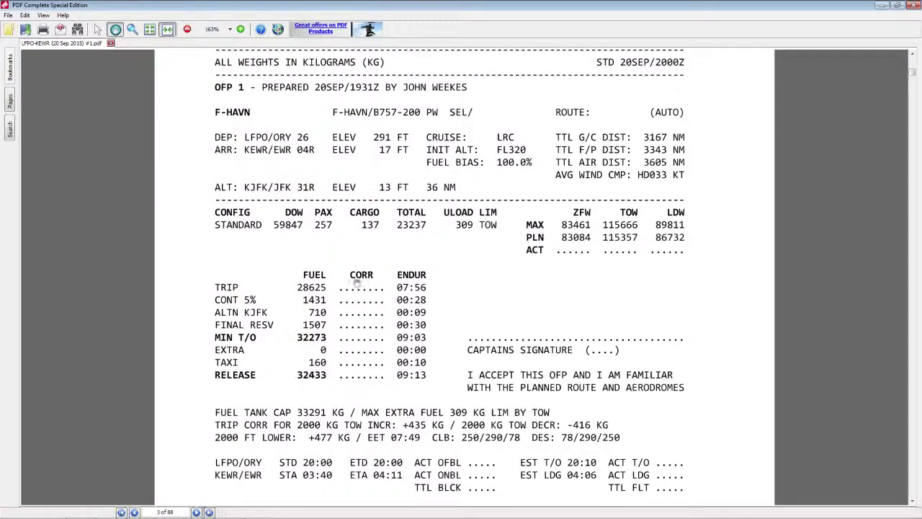
pyautogui.scroll(-1, 246, 207)
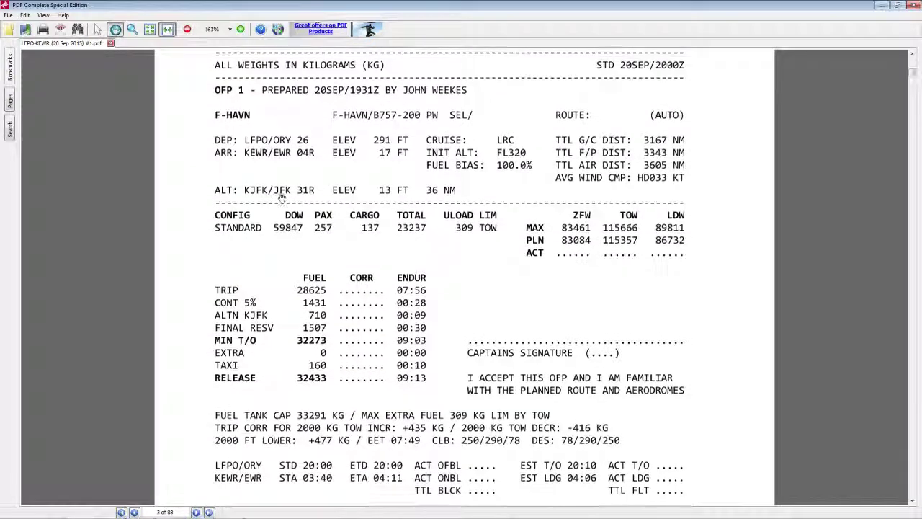
pyautogui.scroll(-2, 339, 173)
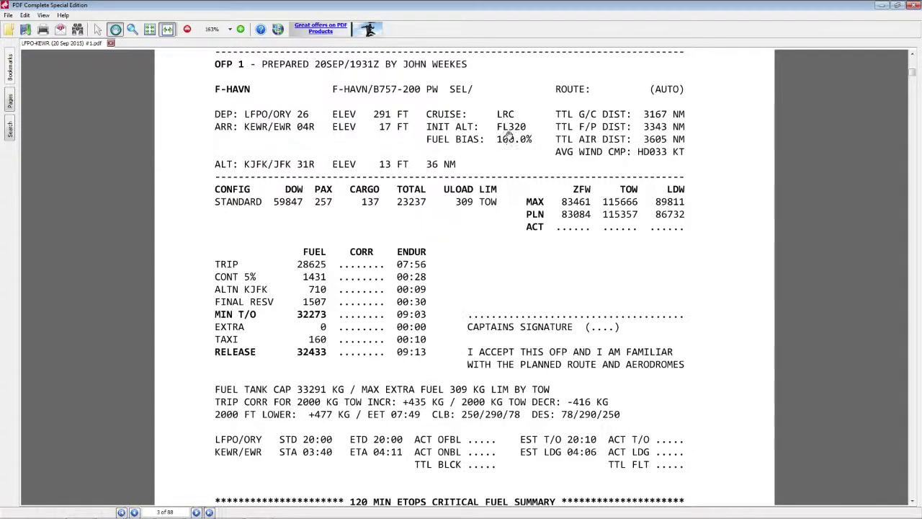
pyautogui.scroll(-10, 478, 123)
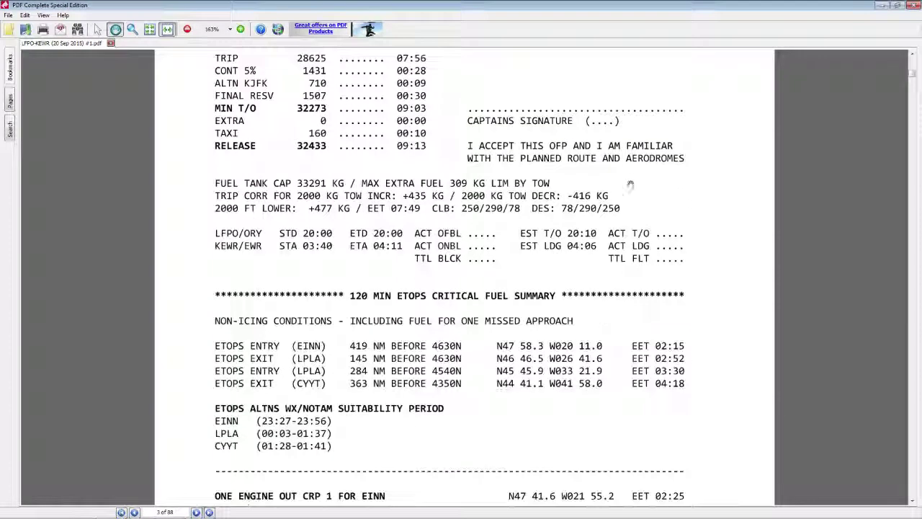
pyautogui.scroll(-17, 525, 382)
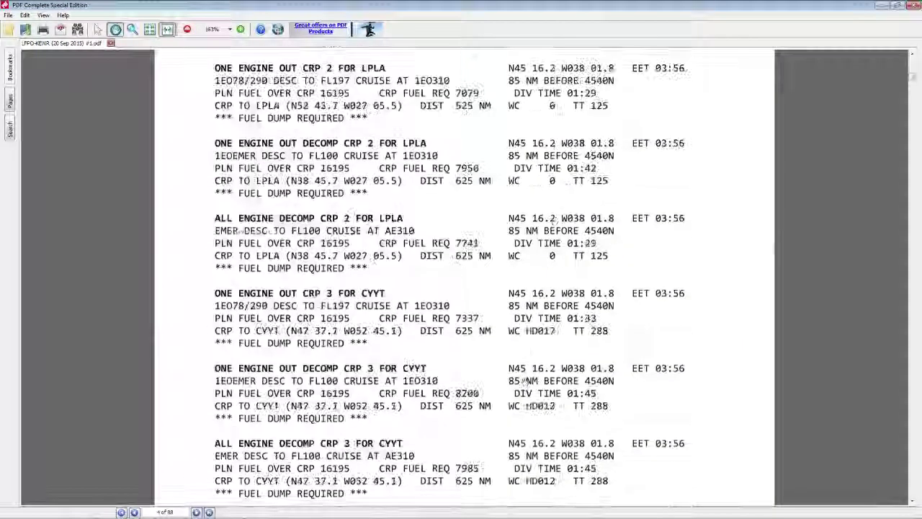
# Step: Read through the waypoint log from LFPO across the Atlantic, including the ETOPS entry, exit and critical points
pyautogui.scroll(-7, 525, 382)
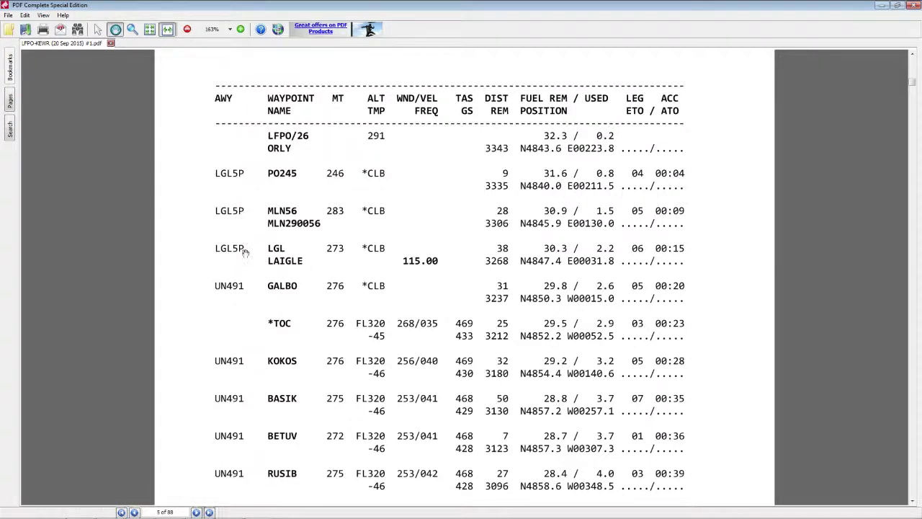
pyautogui.scroll(-9, 379, 336)
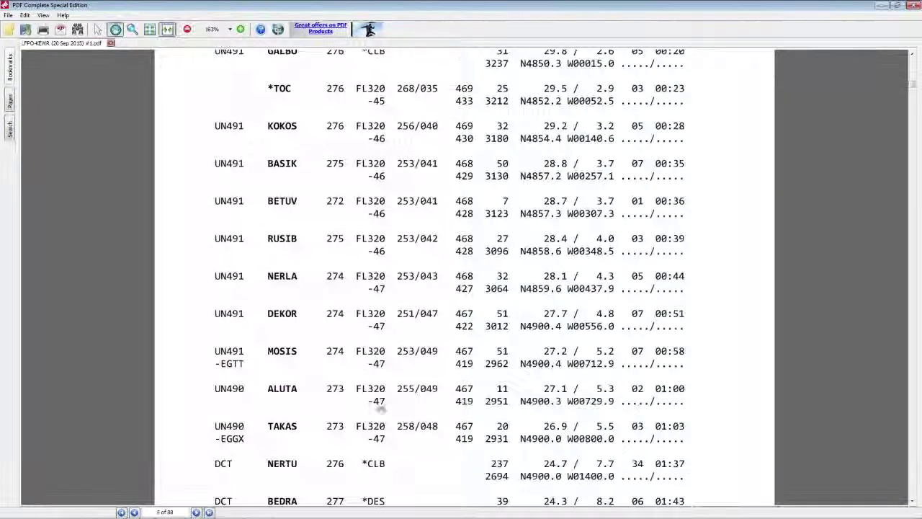
pyautogui.scroll(-1, 382, 343)
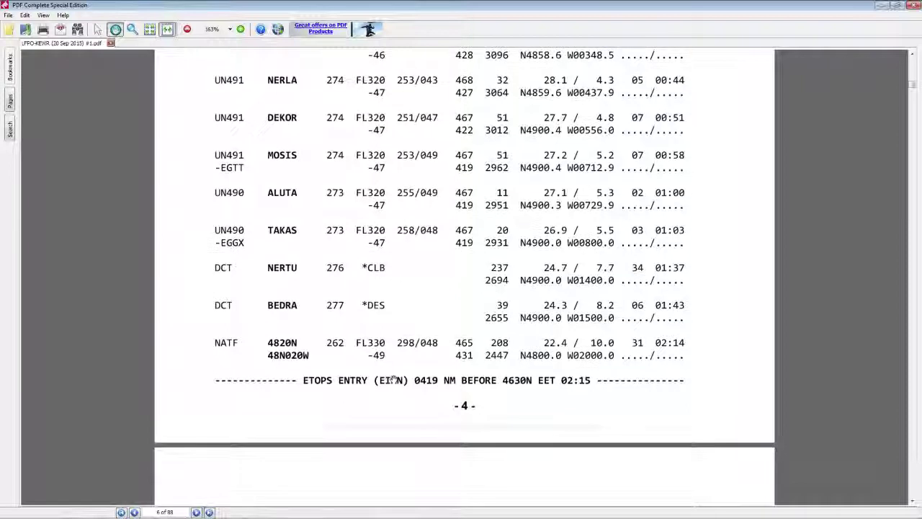
pyautogui.scroll(-7, 393, 379)
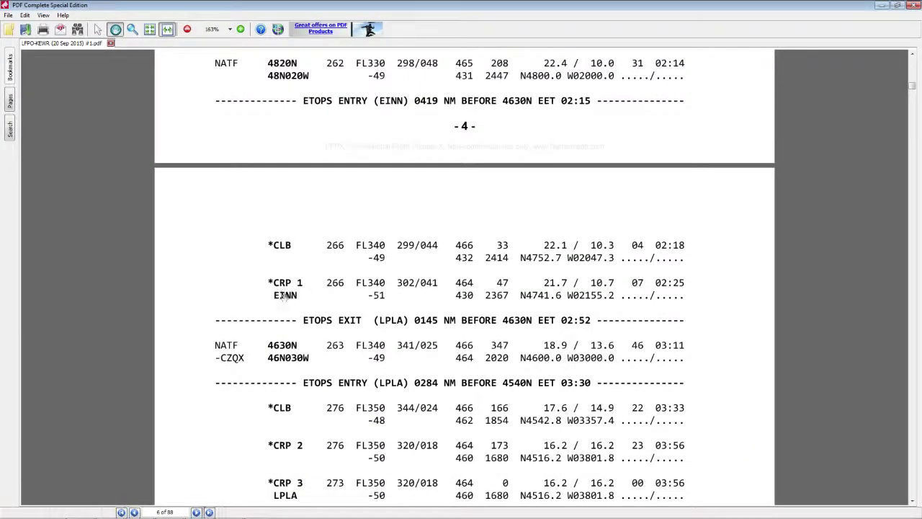
pyautogui.scroll(-3, 301, 353)
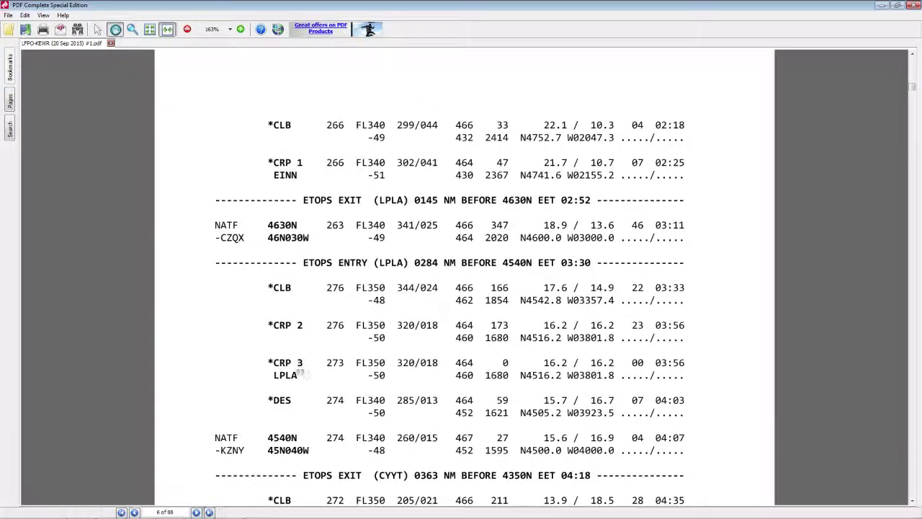
pyautogui.scroll(-5, 294, 402)
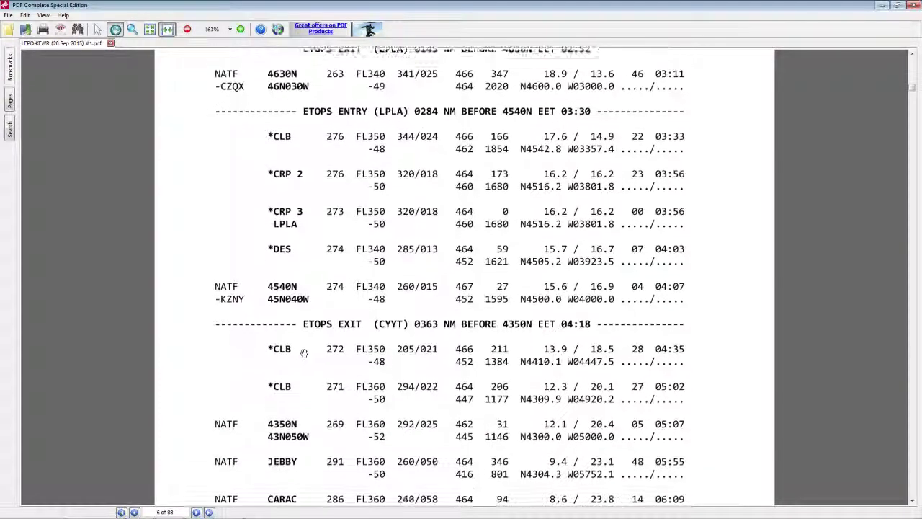
pyautogui.scroll(-1, 319, 309)
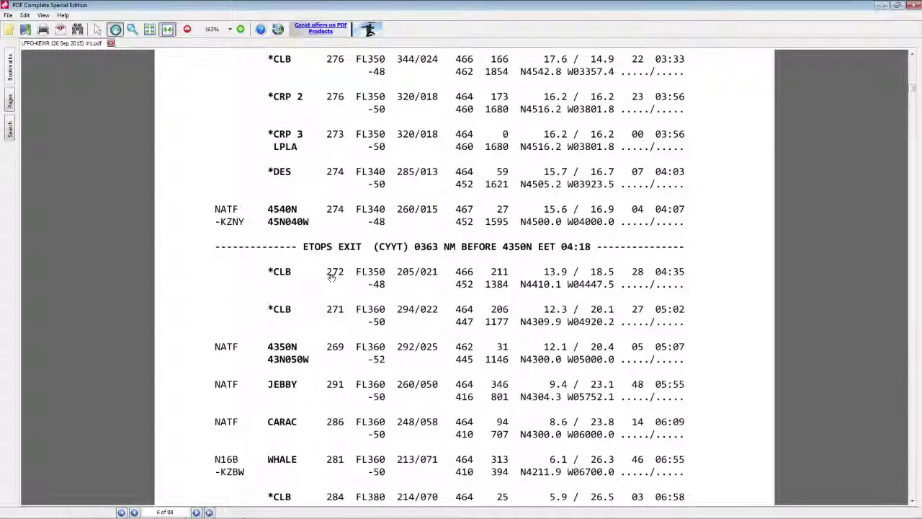
# Step: Recheck the planned flight levels and step climbs or descents from waypoint 4820N through the ETOPS segments
pyautogui.scroll(2, 331, 272)
pyautogui.scroll(11, 337, 346)
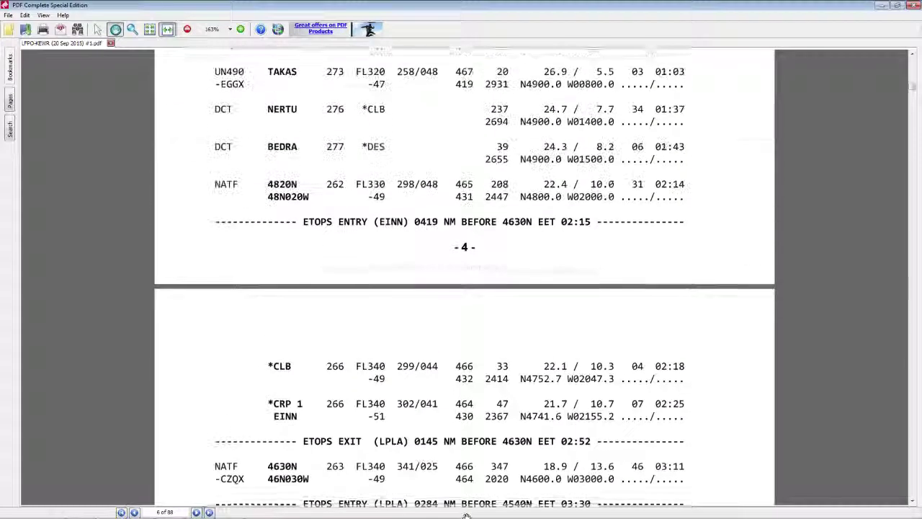
pyautogui.scroll(3, 376, 173)
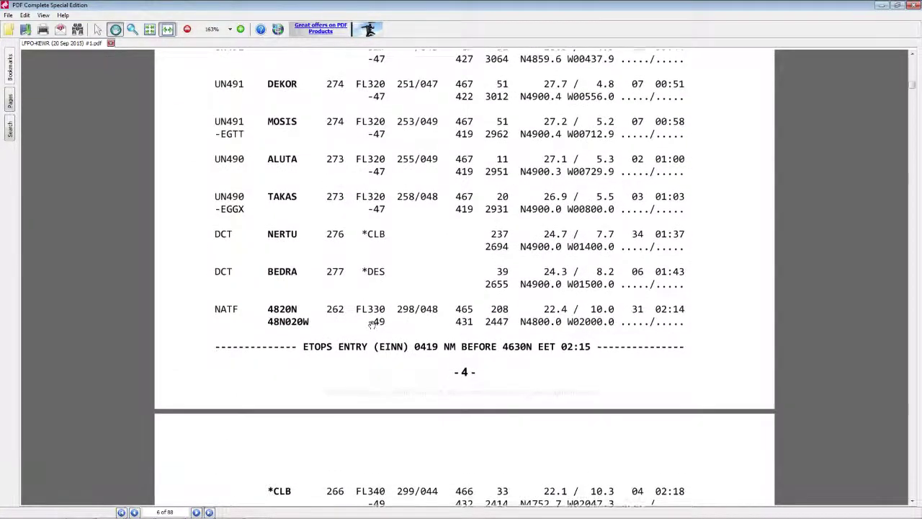
pyautogui.scroll(-3, 404, 356)
pyautogui.scroll(-3, 437, 389)
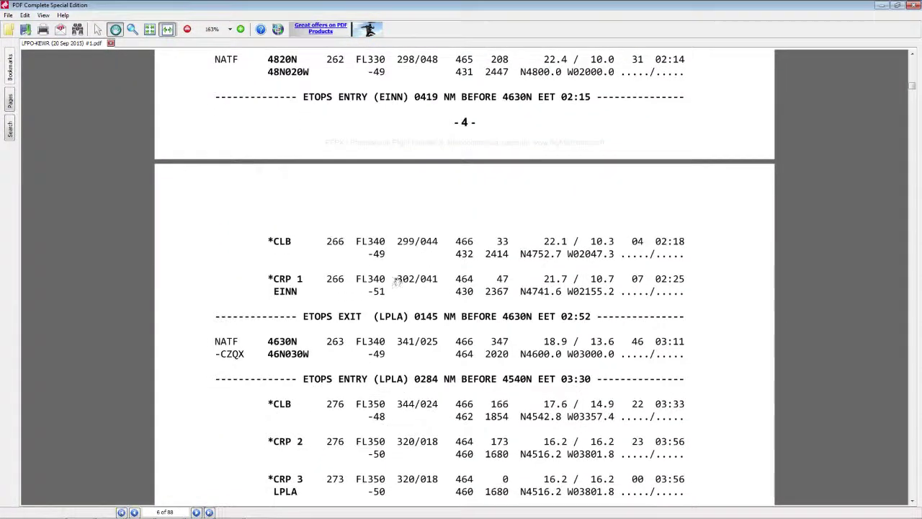
pyautogui.scroll(-4, 407, 422)
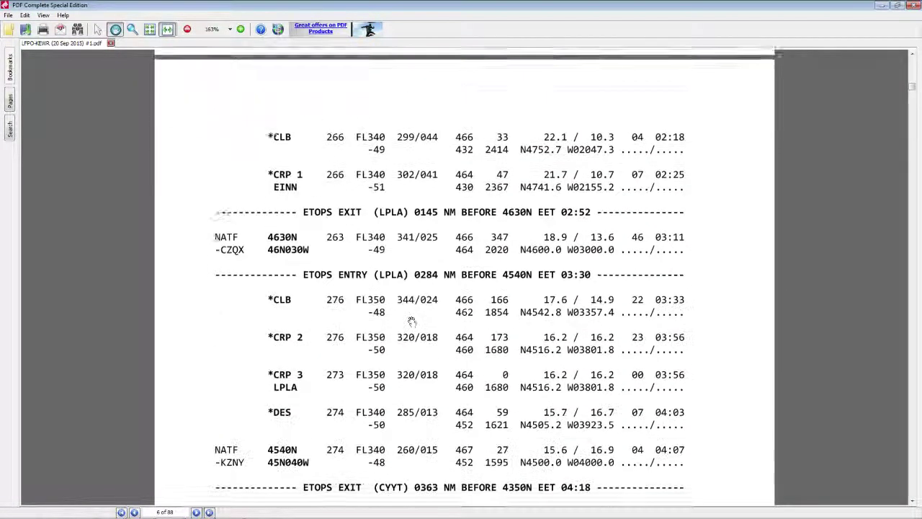
pyautogui.scroll(-2, 381, 395)
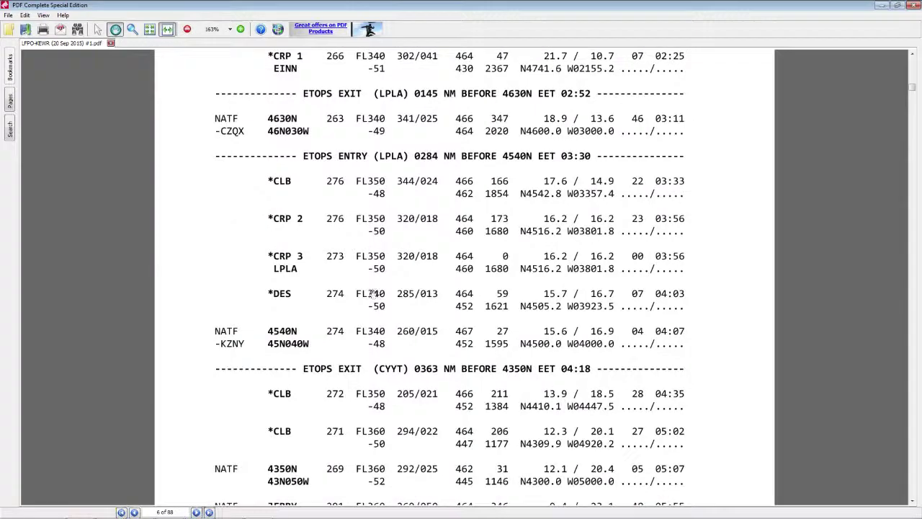